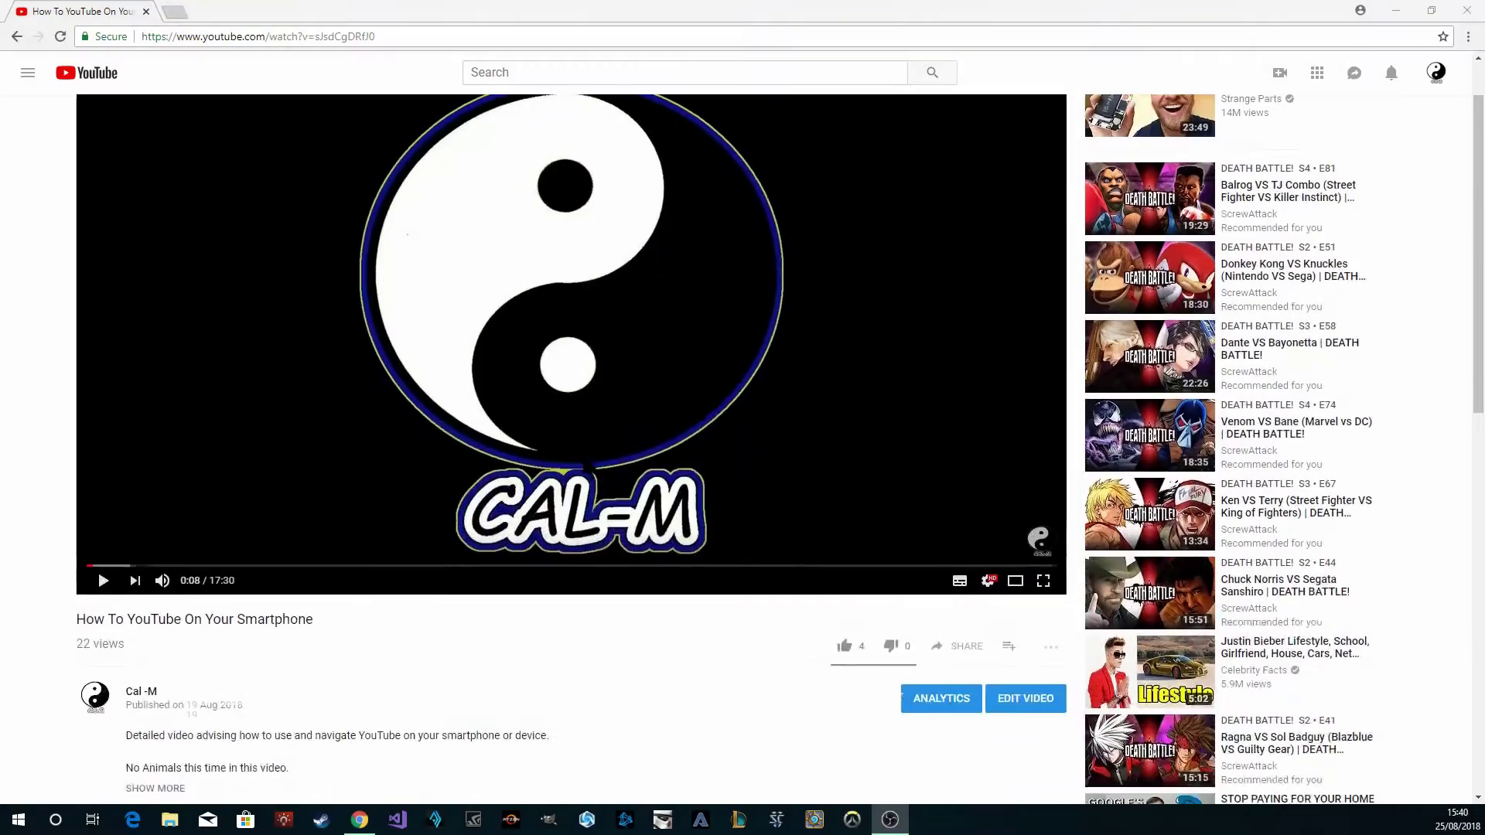
# - Expand the full description under the 'How To YouTube On Your Smartphone' video
pyautogui.scroll(-3, 586, 466)
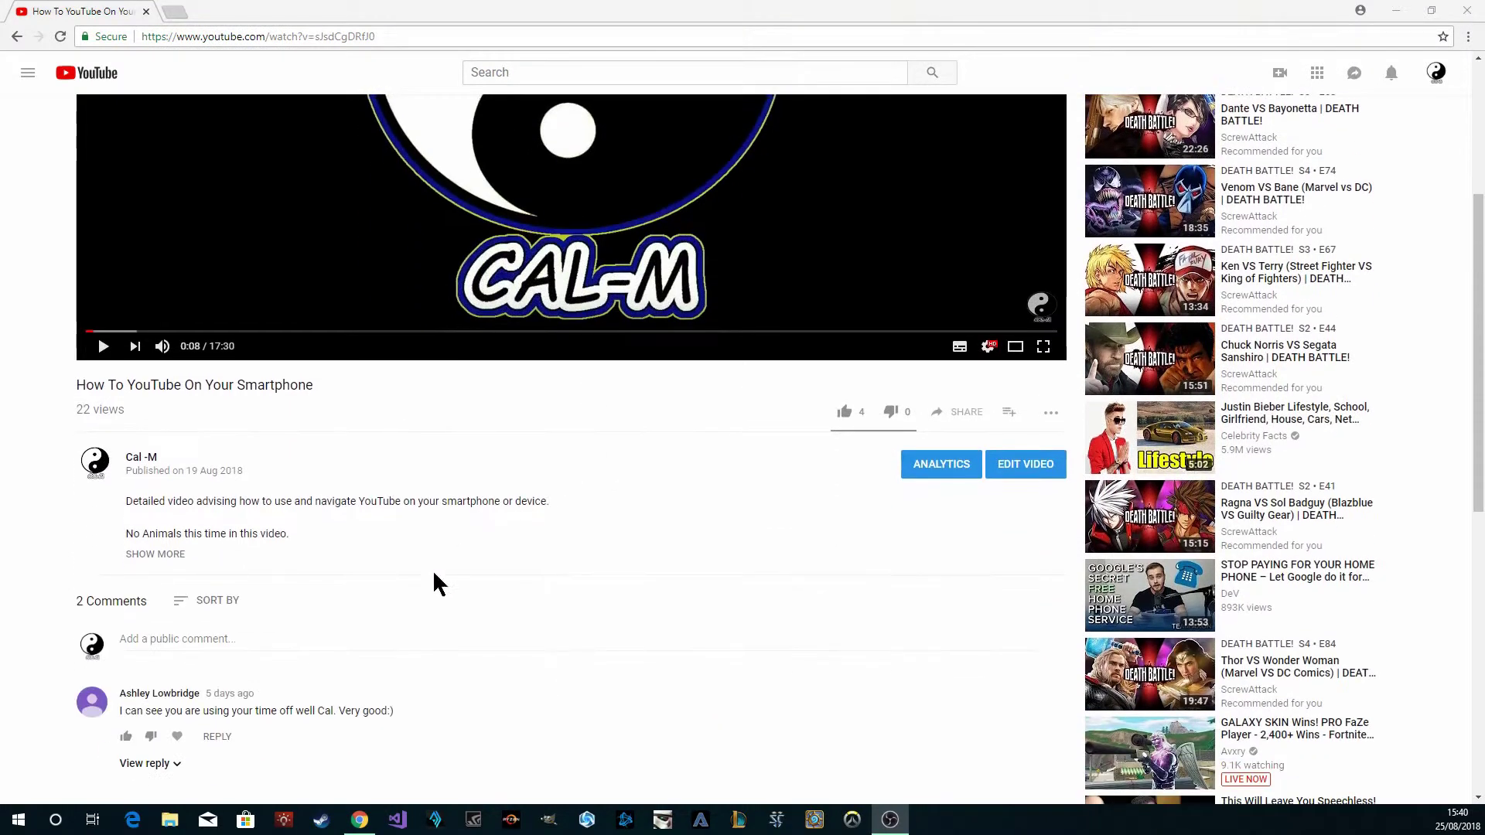
pyautogui.click(164, 556)
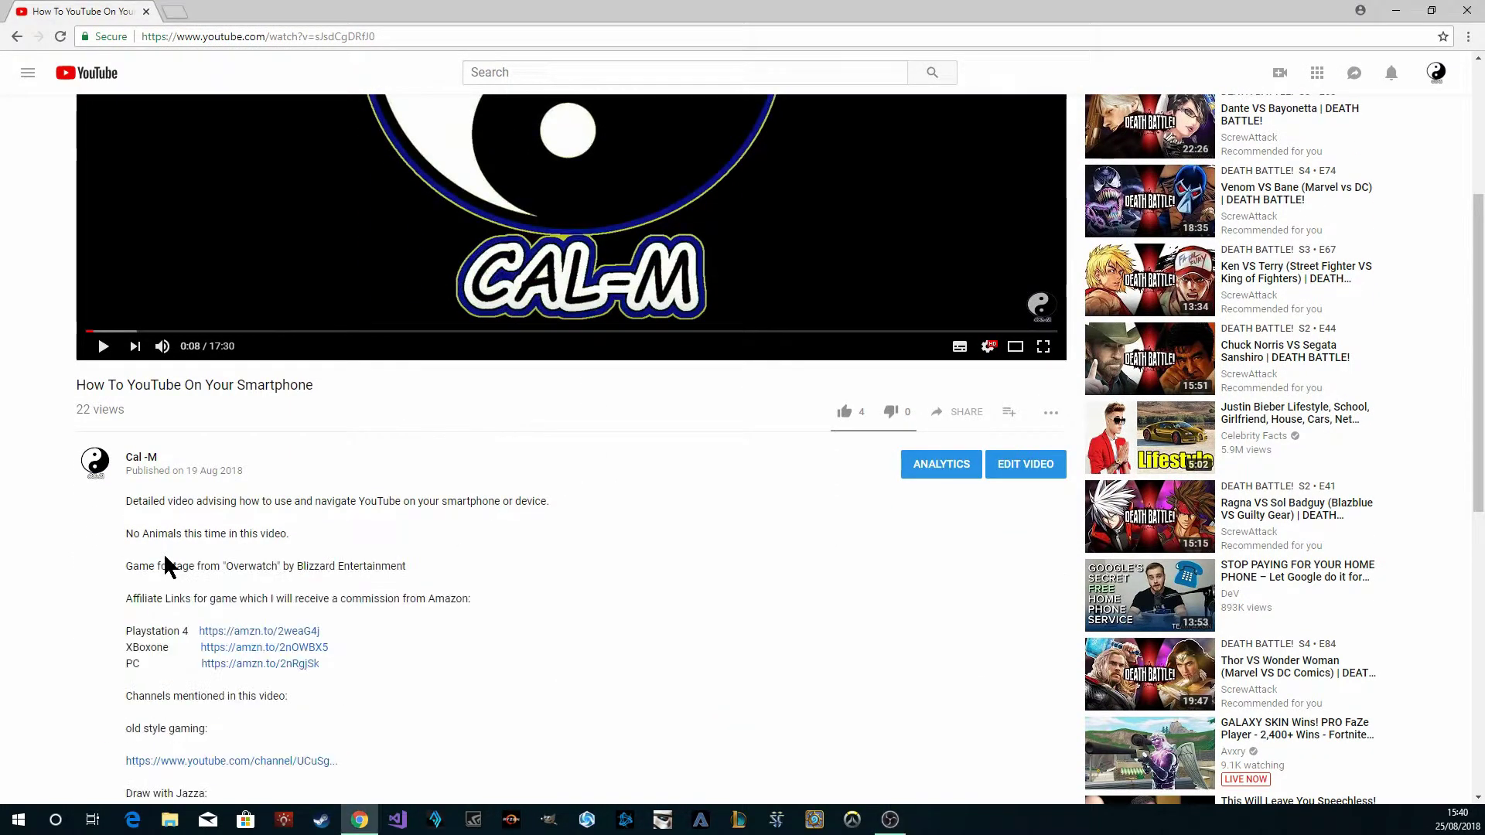
# - Reveal more share destinations such as Tumblr, LinkedIn and Email in the share dialog
pyautogui.scroll(-3, 421, 629)
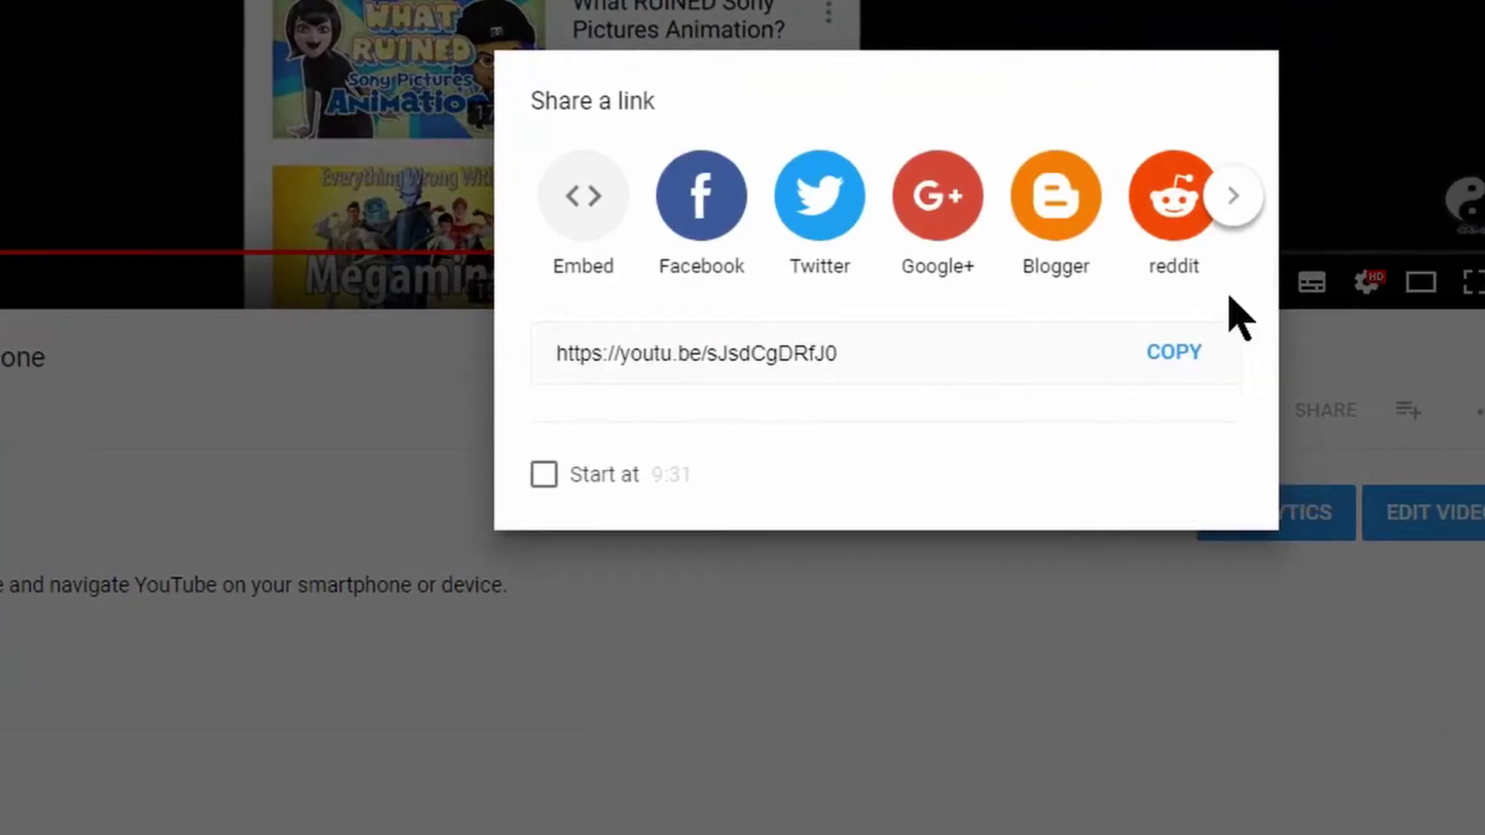
pyautogui.click(1260, 198)
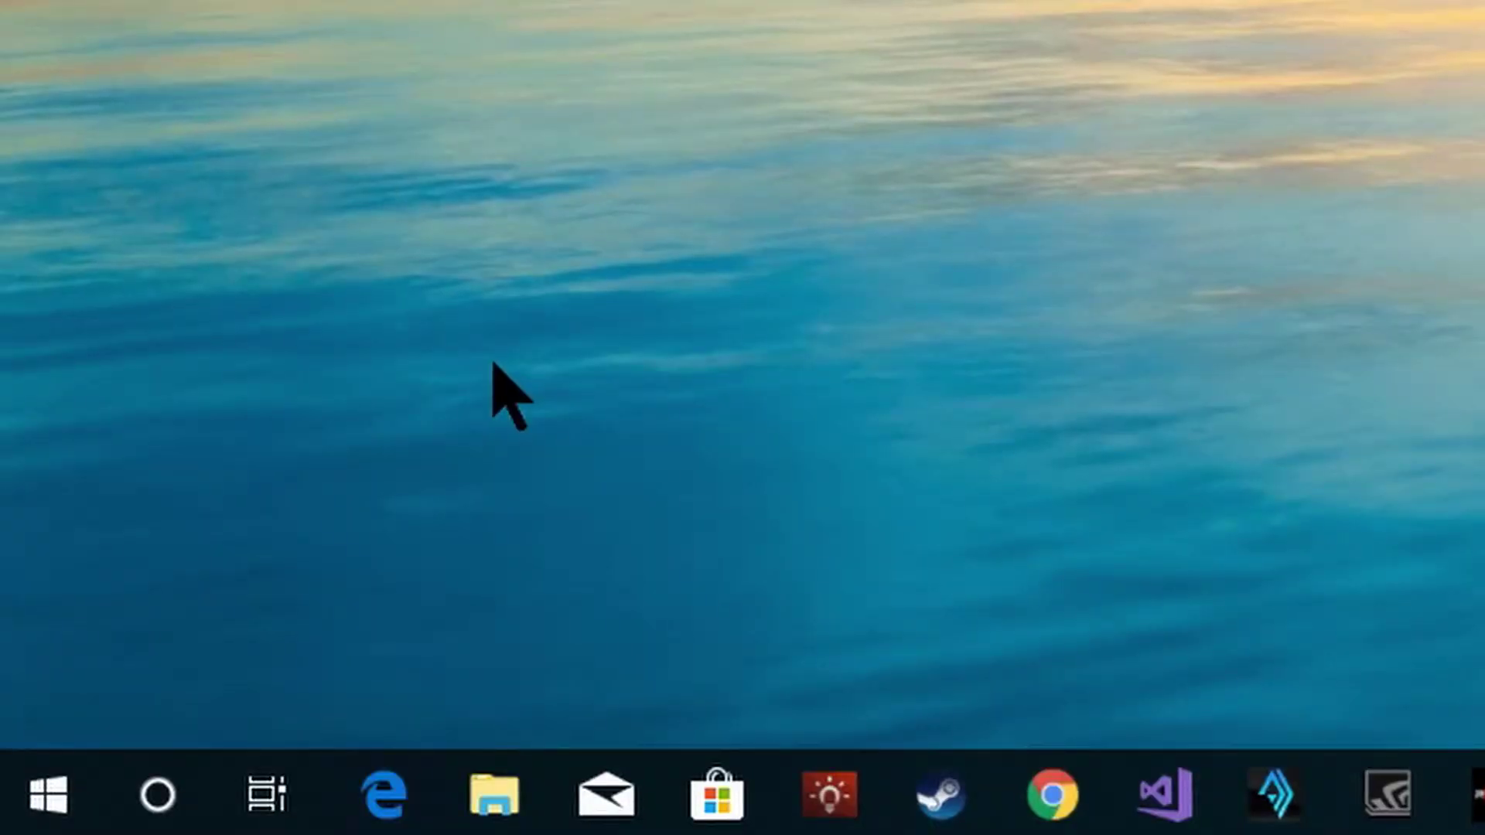
pyautogui.click(163, 803)
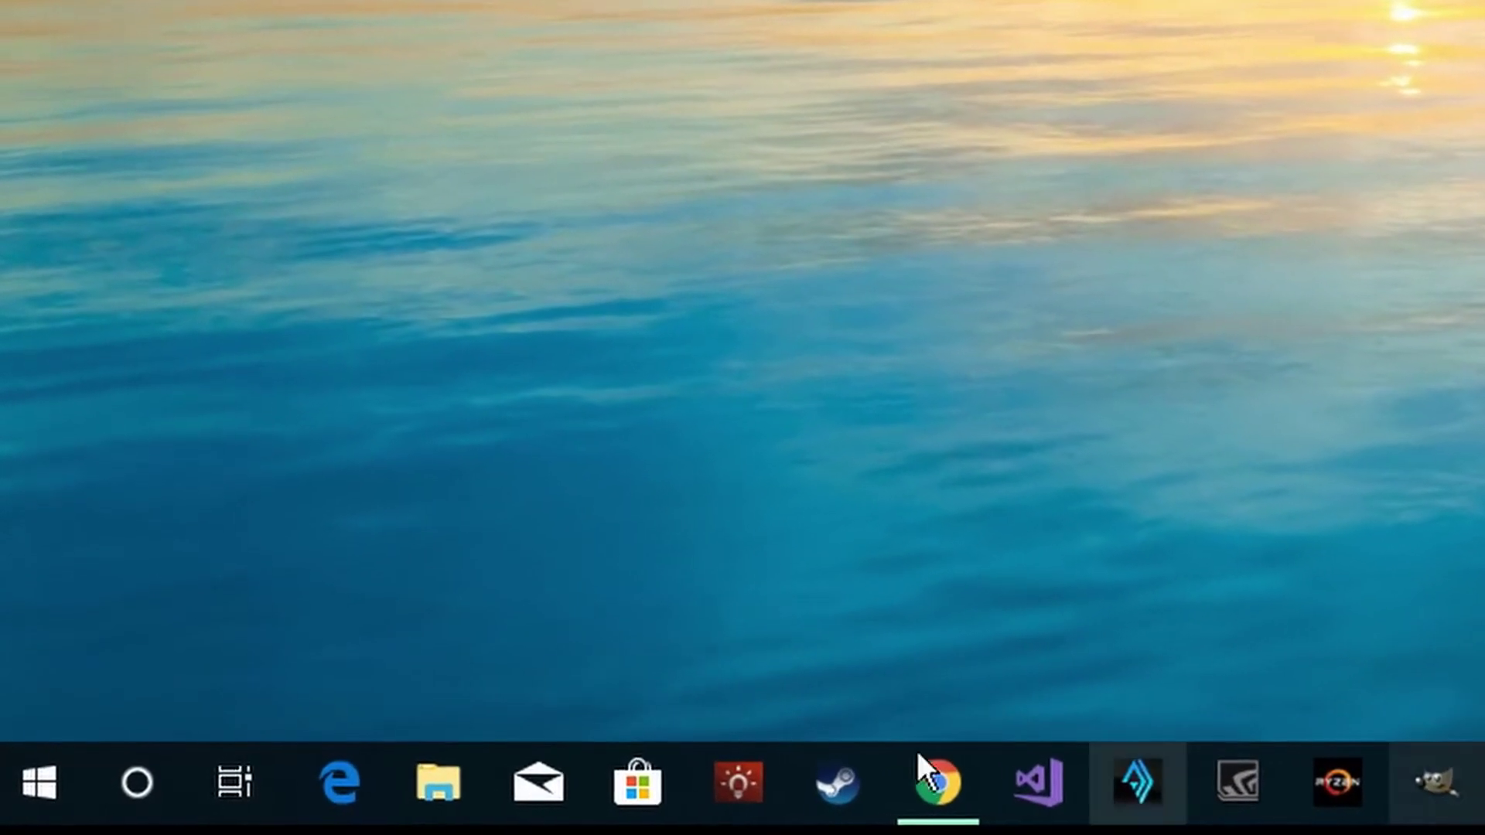
# - Search for 'settings' and go to the Ease of Access section of Windows Settings
pyautogui.click(147, 777)
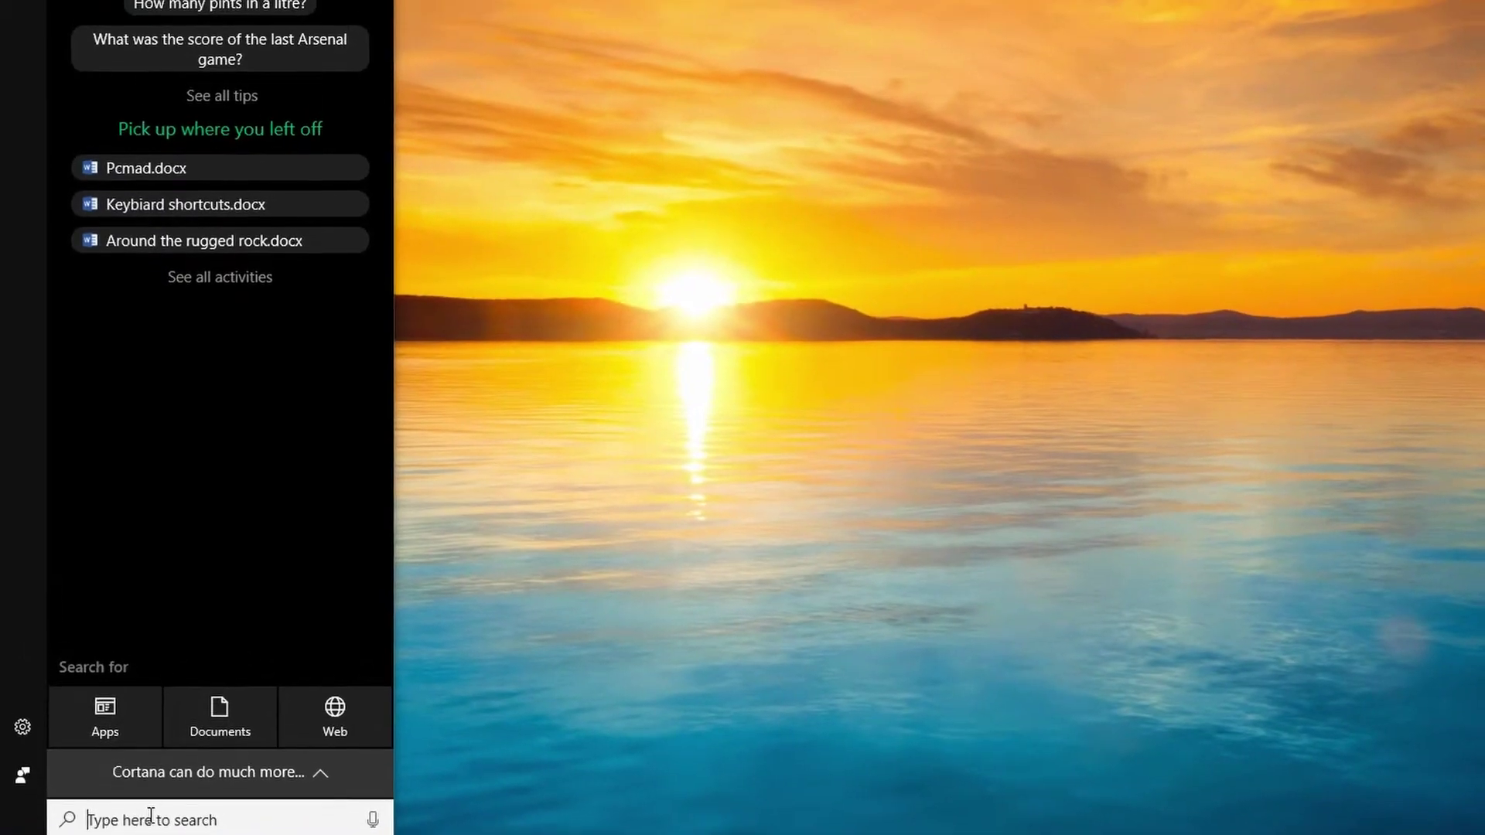
pyautogui.write('setti')
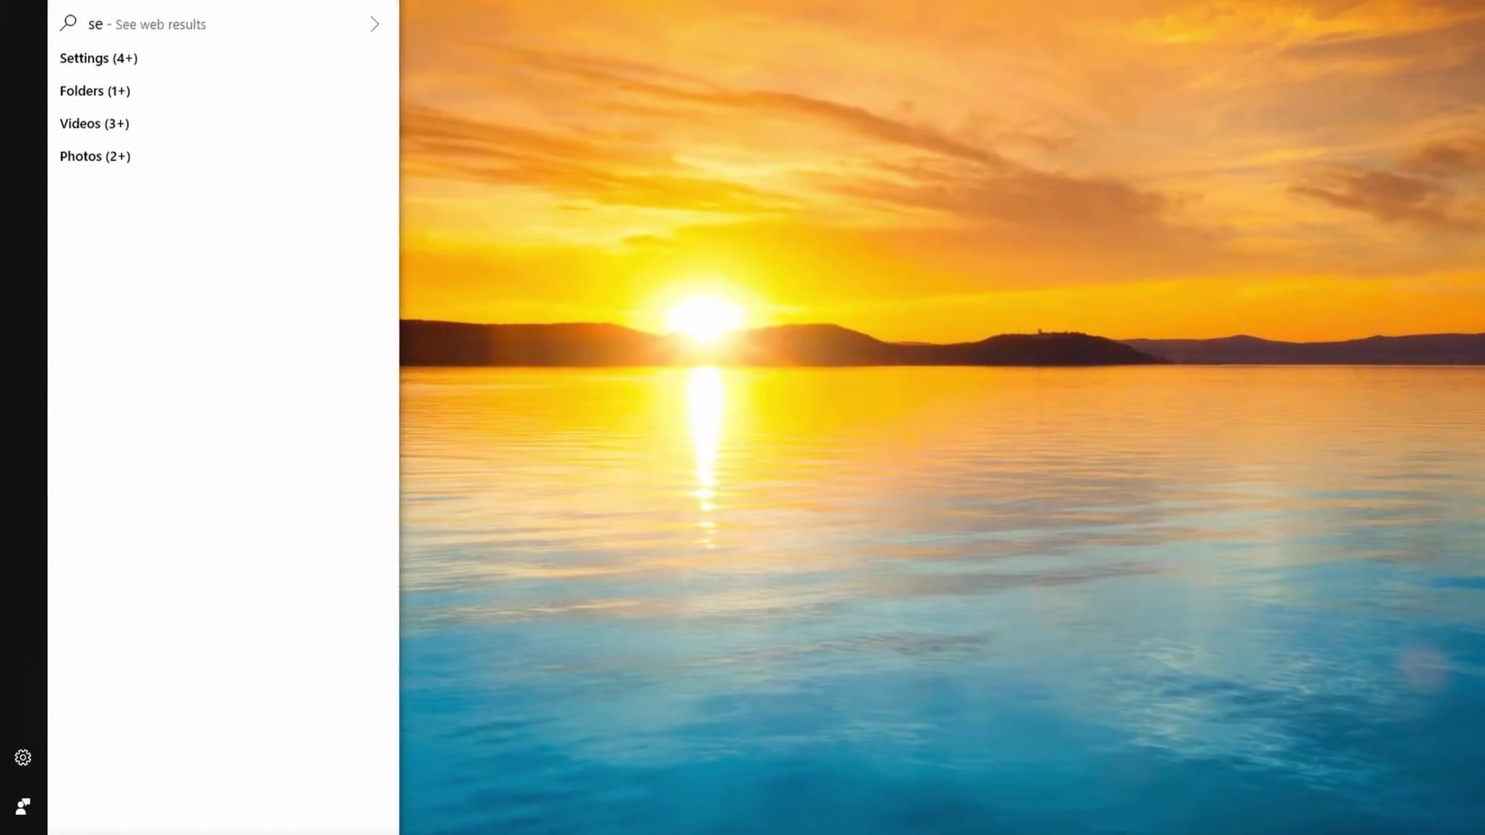
pyautogui.write('ngs')
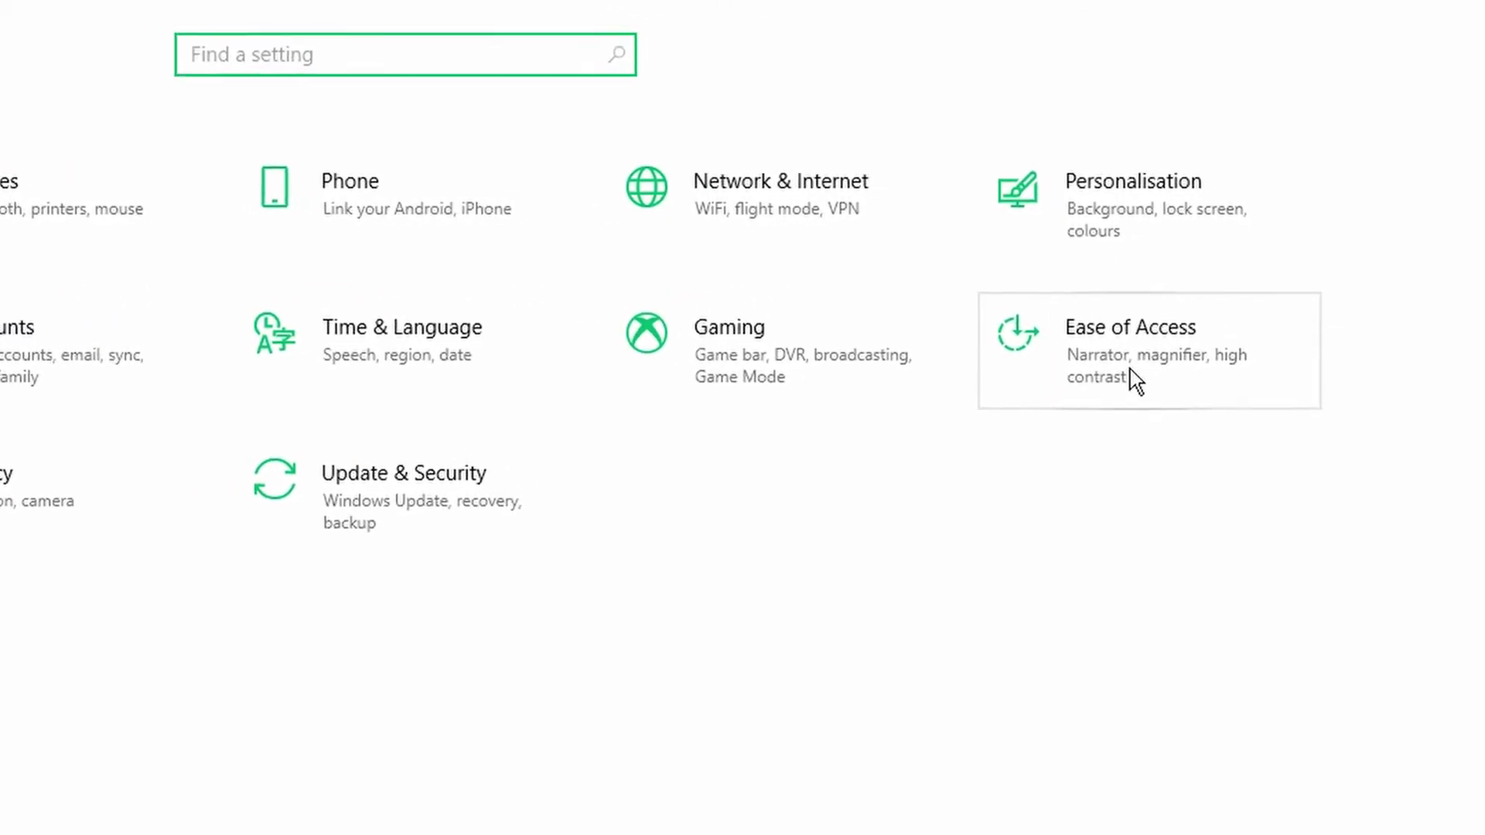
pyautogui.click(1113, 392)
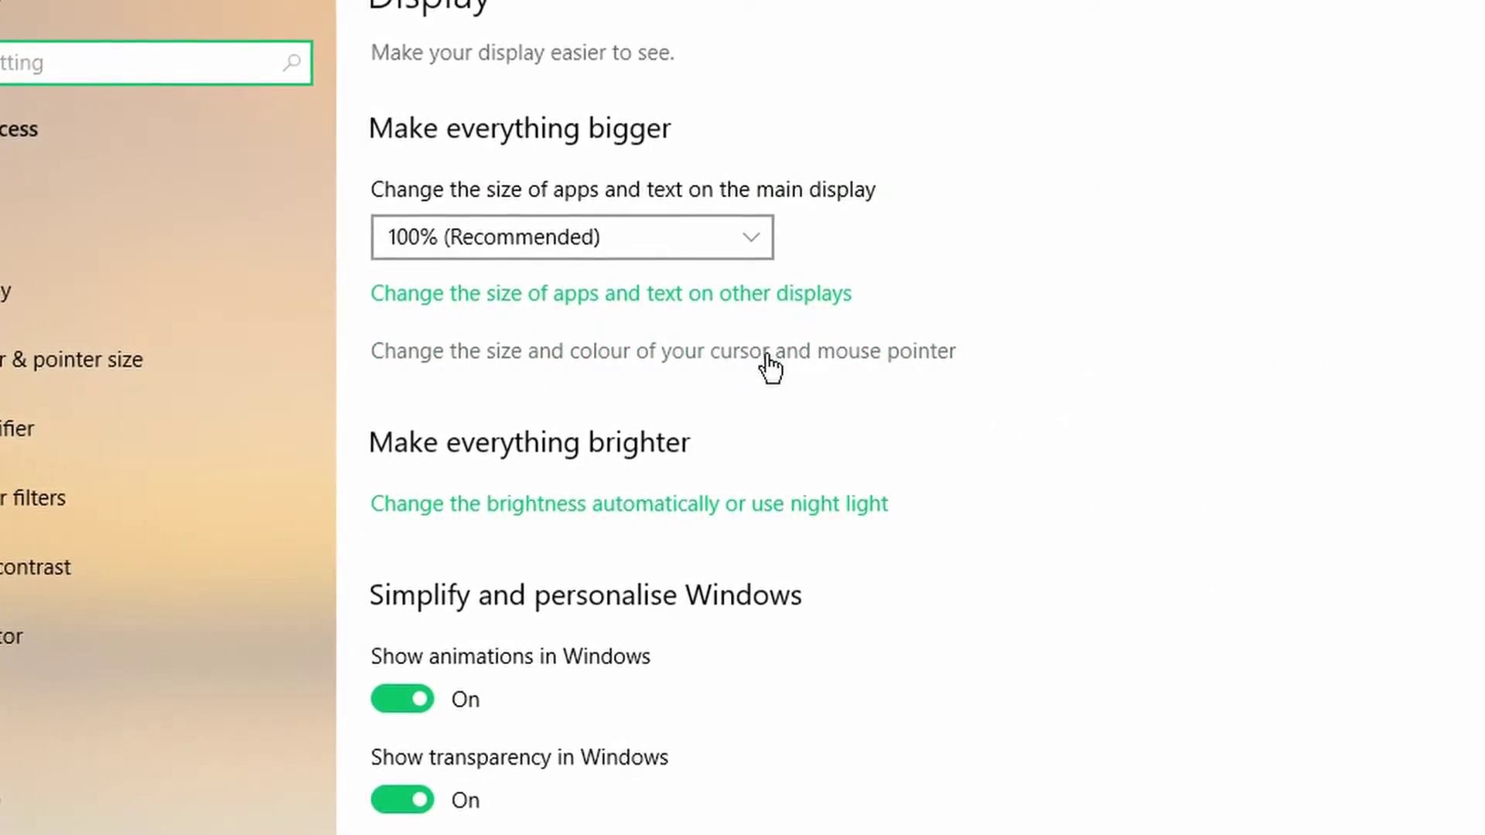
# - Thicken the typing cursor and set the pointer to the largest size with inverted colour
pyautogui.click(796, 352)
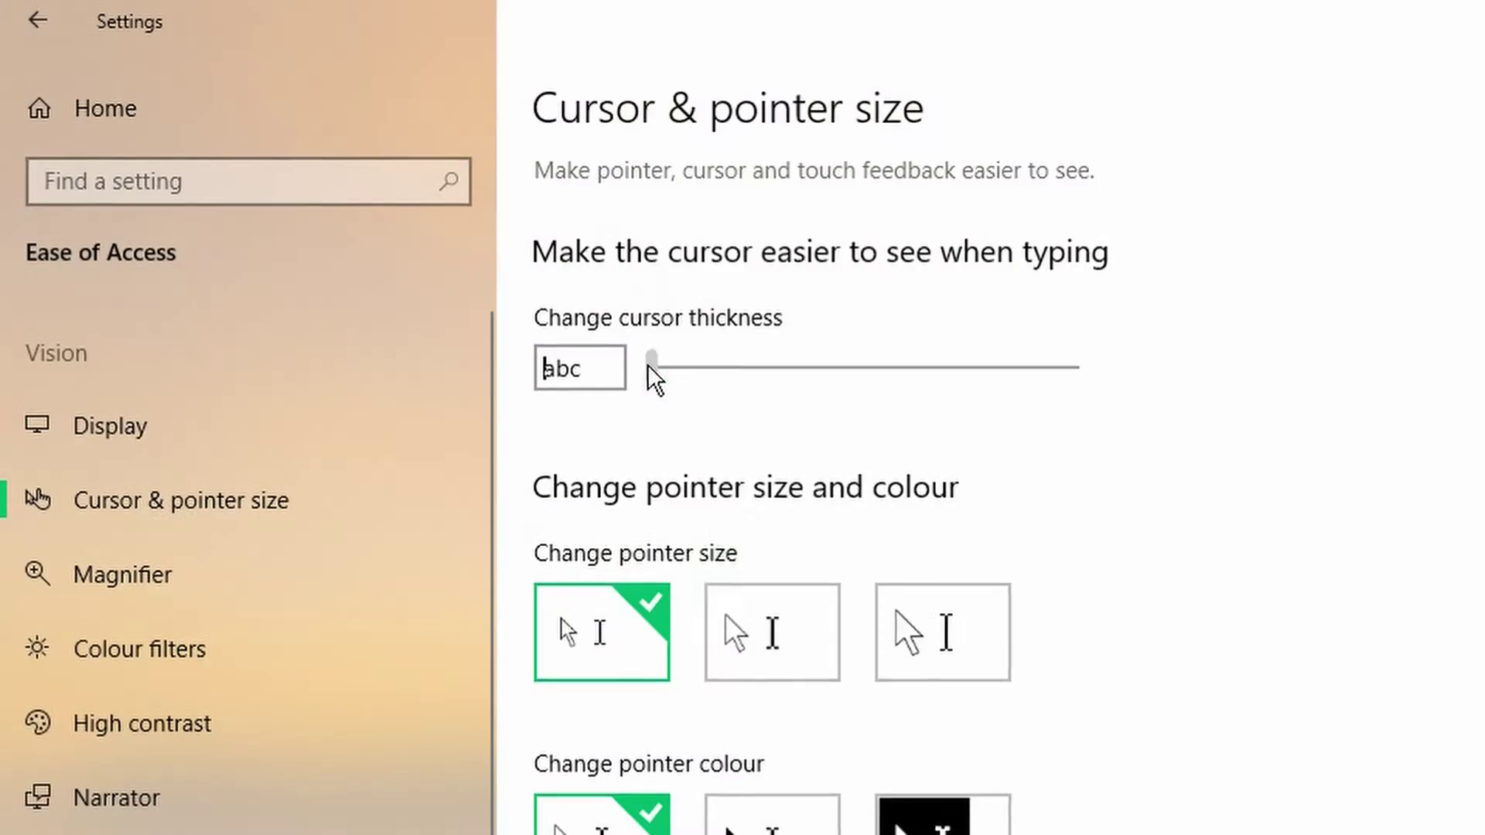
pyautogui.moveTo(659, 378); pyautogui.dragTo(707, 369)
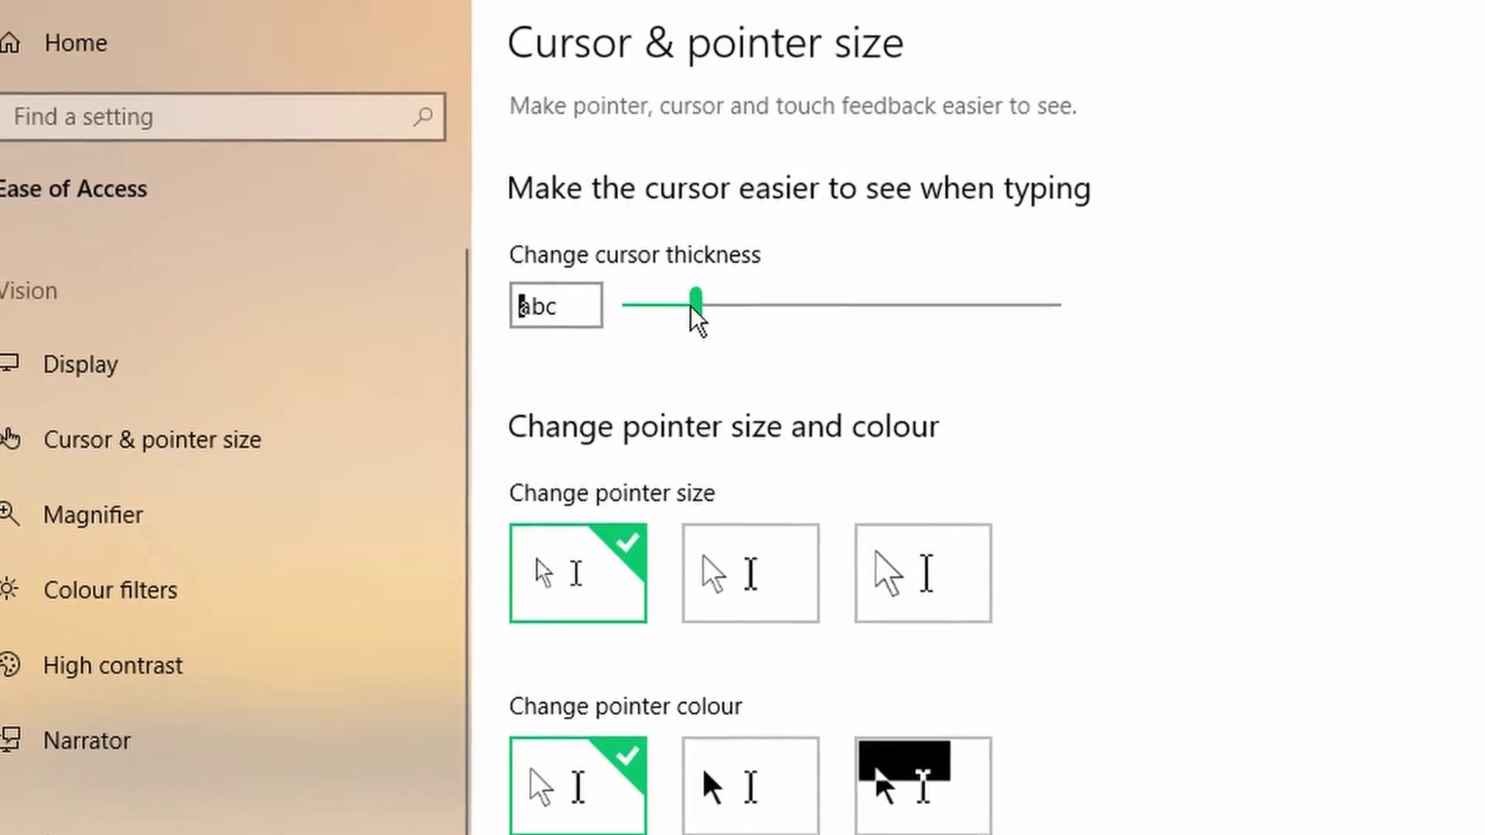
pyautogui.moveTo(694, 305); pyautogui.dragTo(631, 304)
pyautogui.click(203, 414)
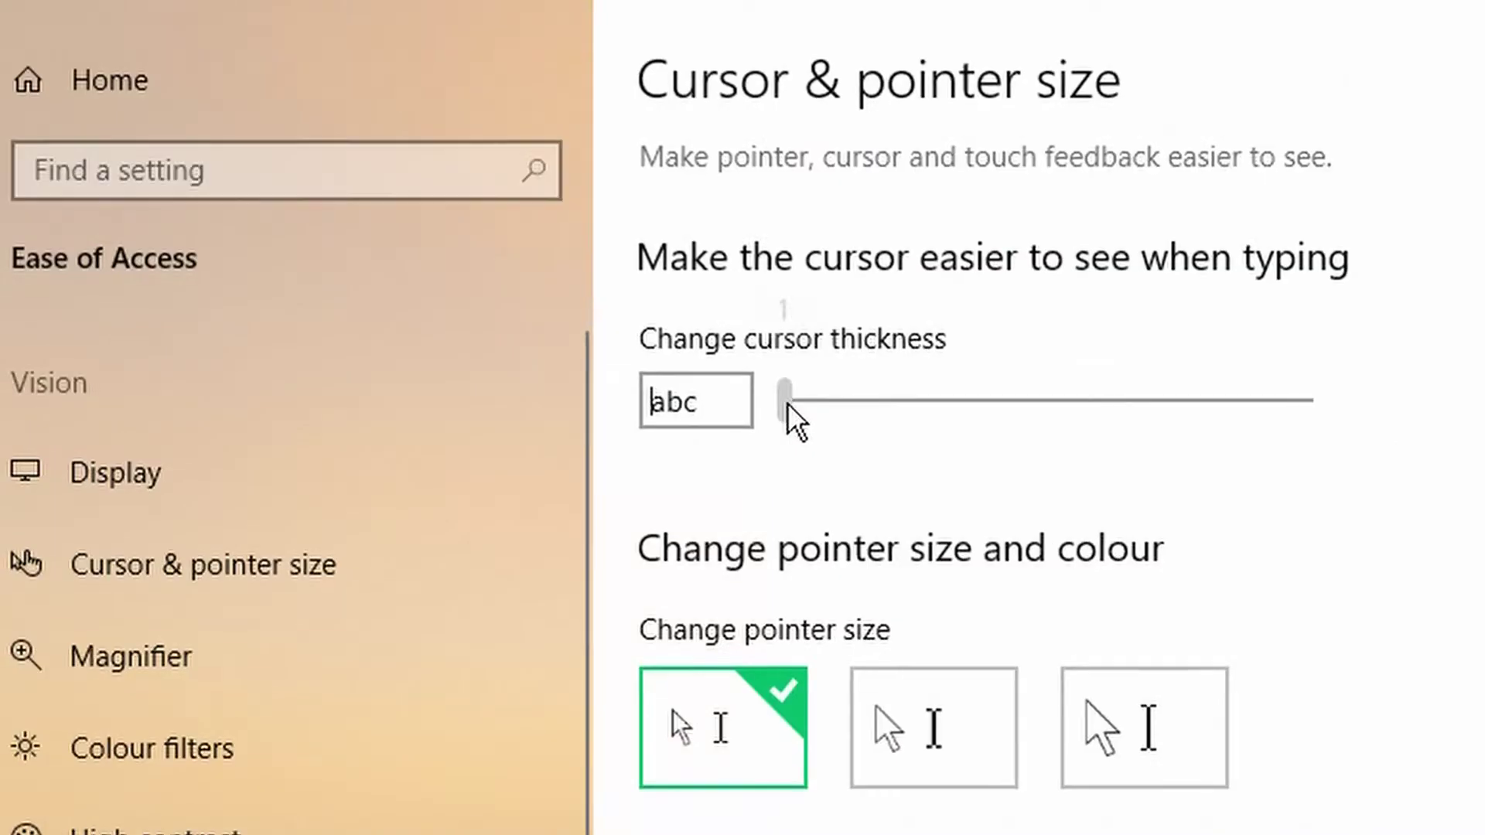
pyautogui.moveTo(787, 402); pyautogui.dragTo(860, 397)
pyautogui.click(69, 166)
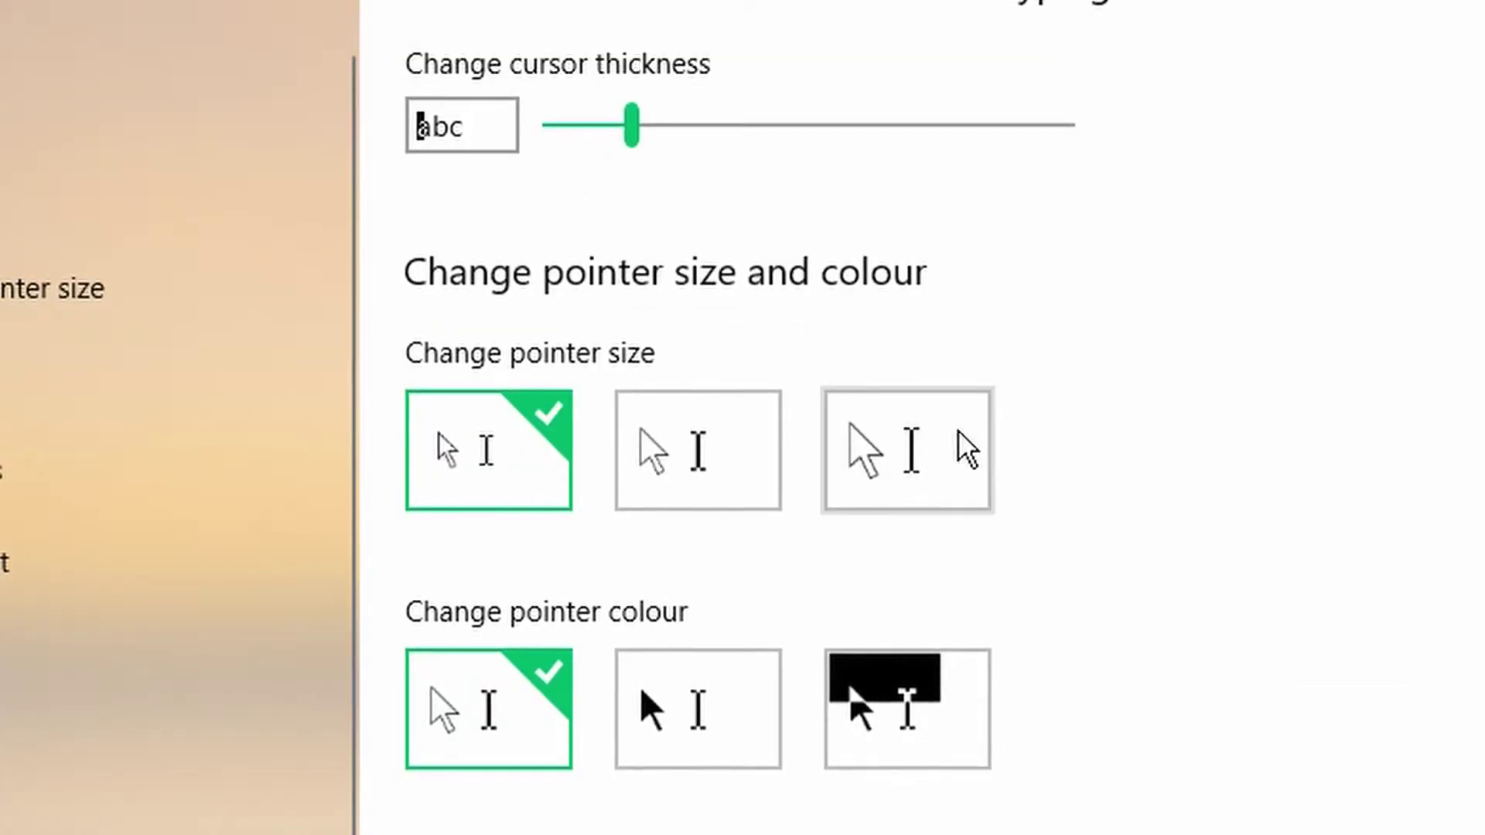
pyautogui.click(930, 454)
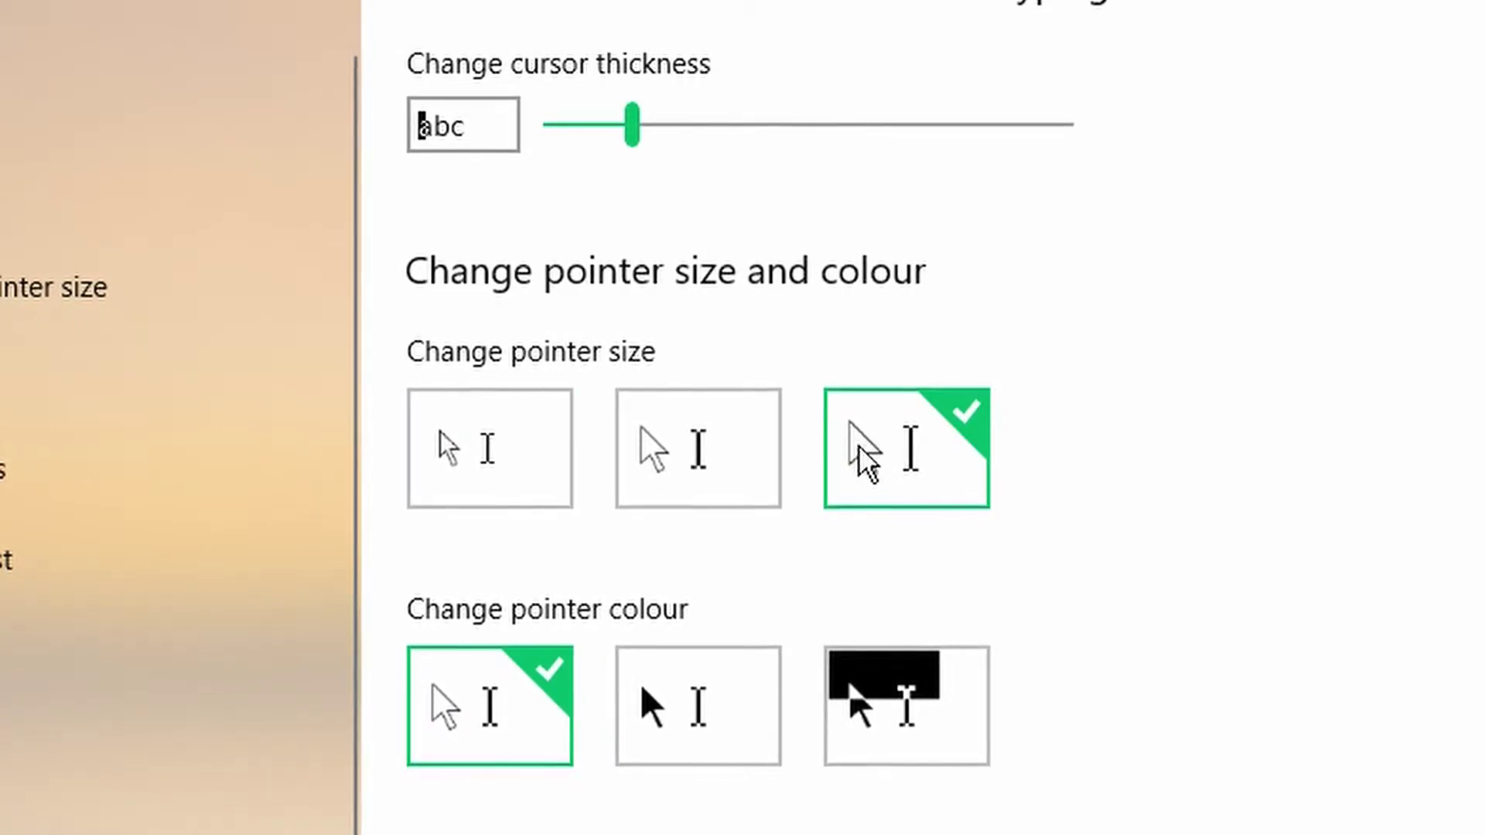
pyautogui.click(906, 700)
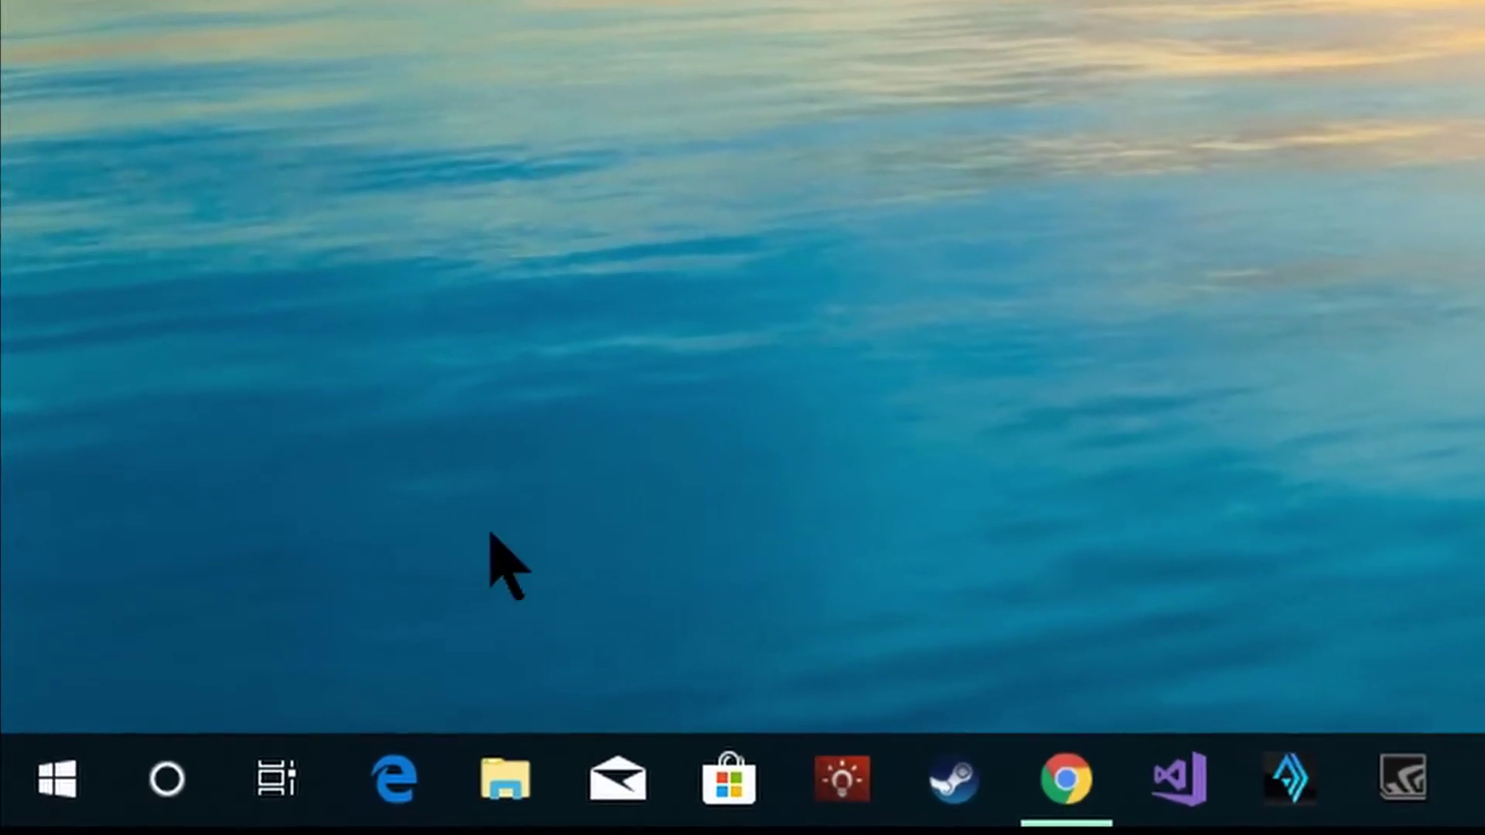
# - Search for 'word' and launch Word to open the four-line poem document
pyautogui.click(184, 766)
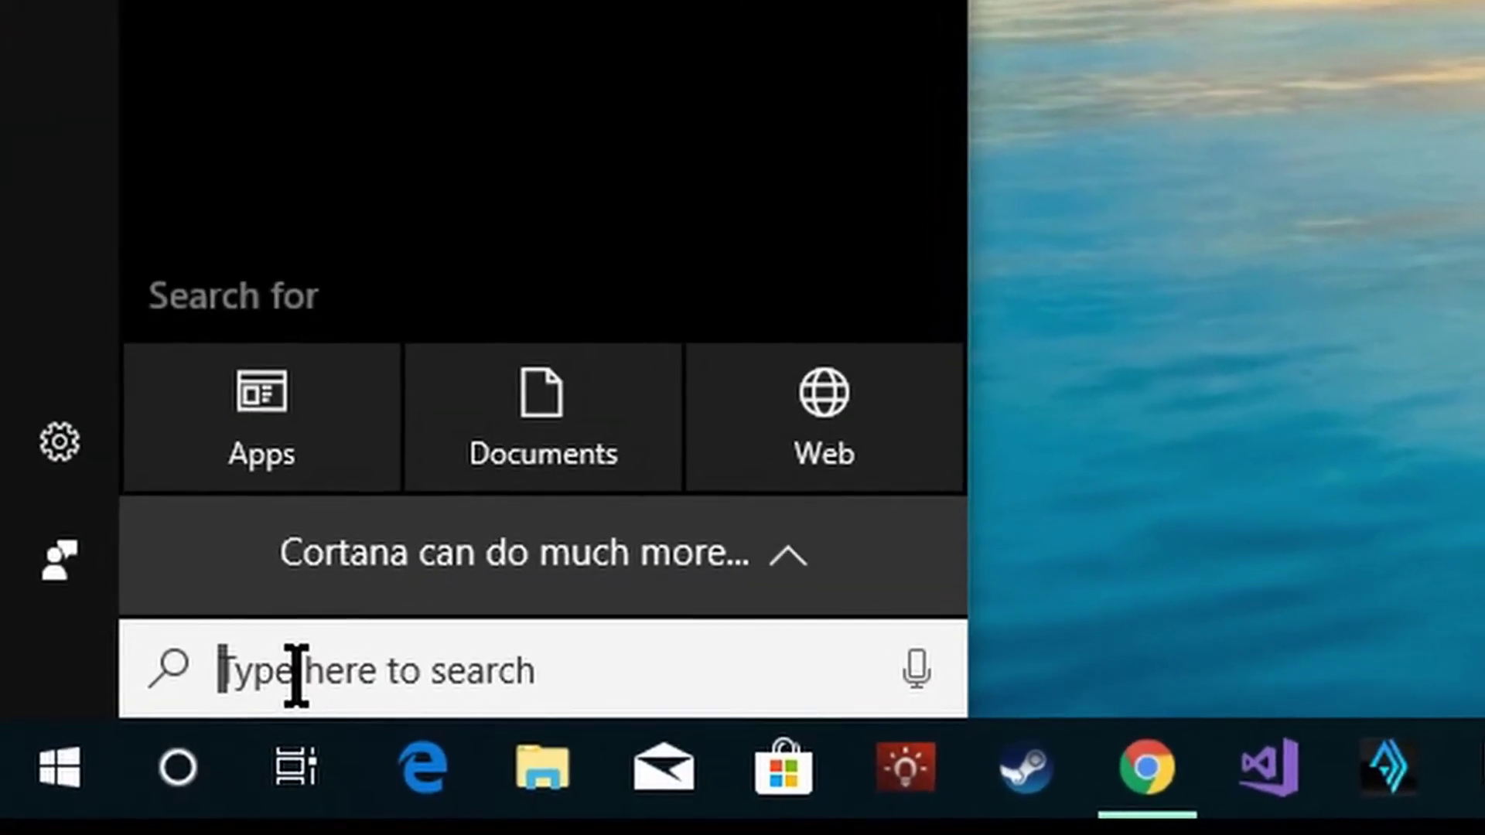
pyautogui.write('word')
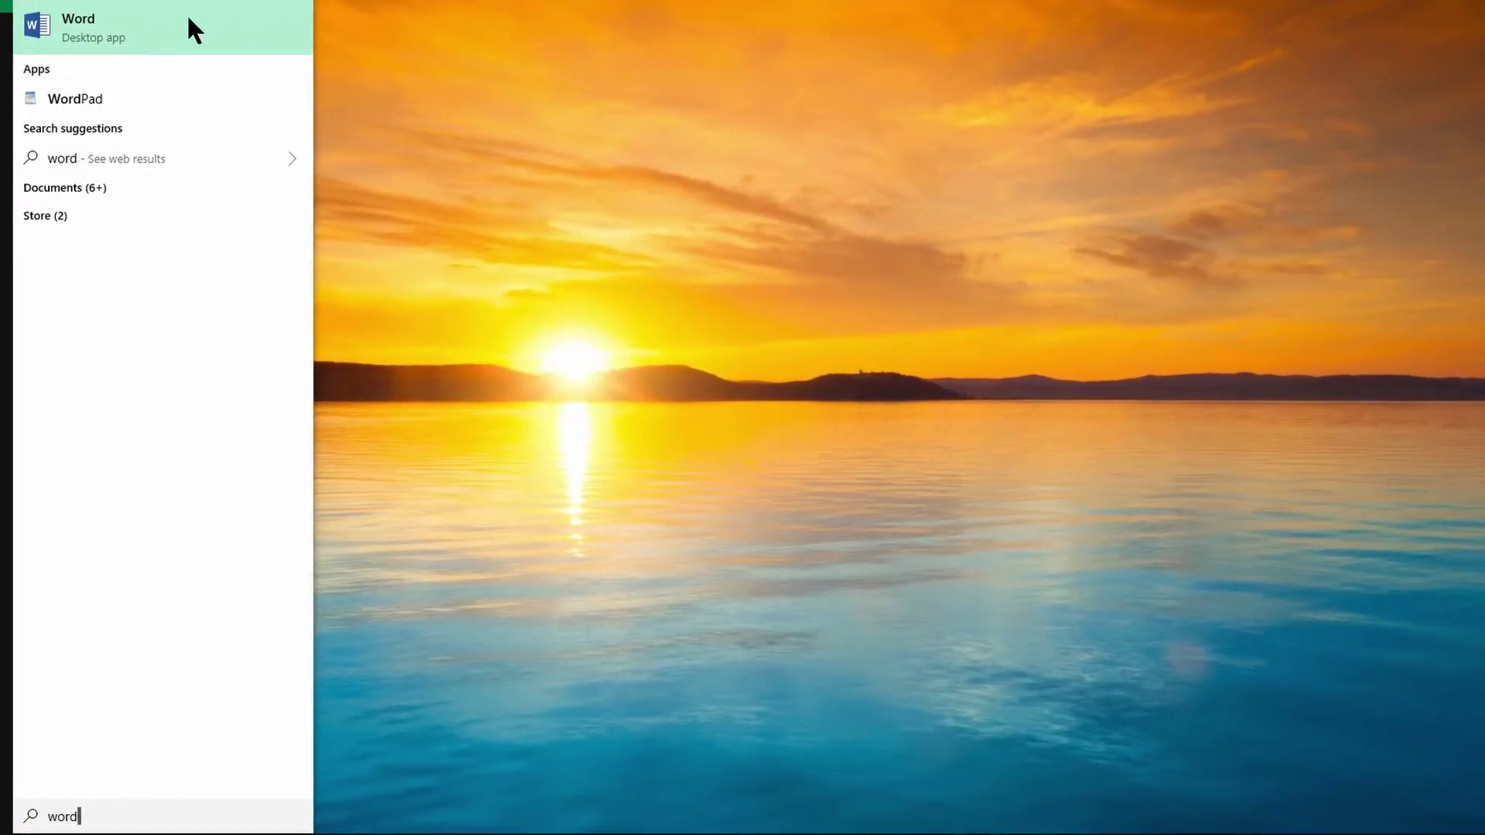
pyautogui.click(194, 30)
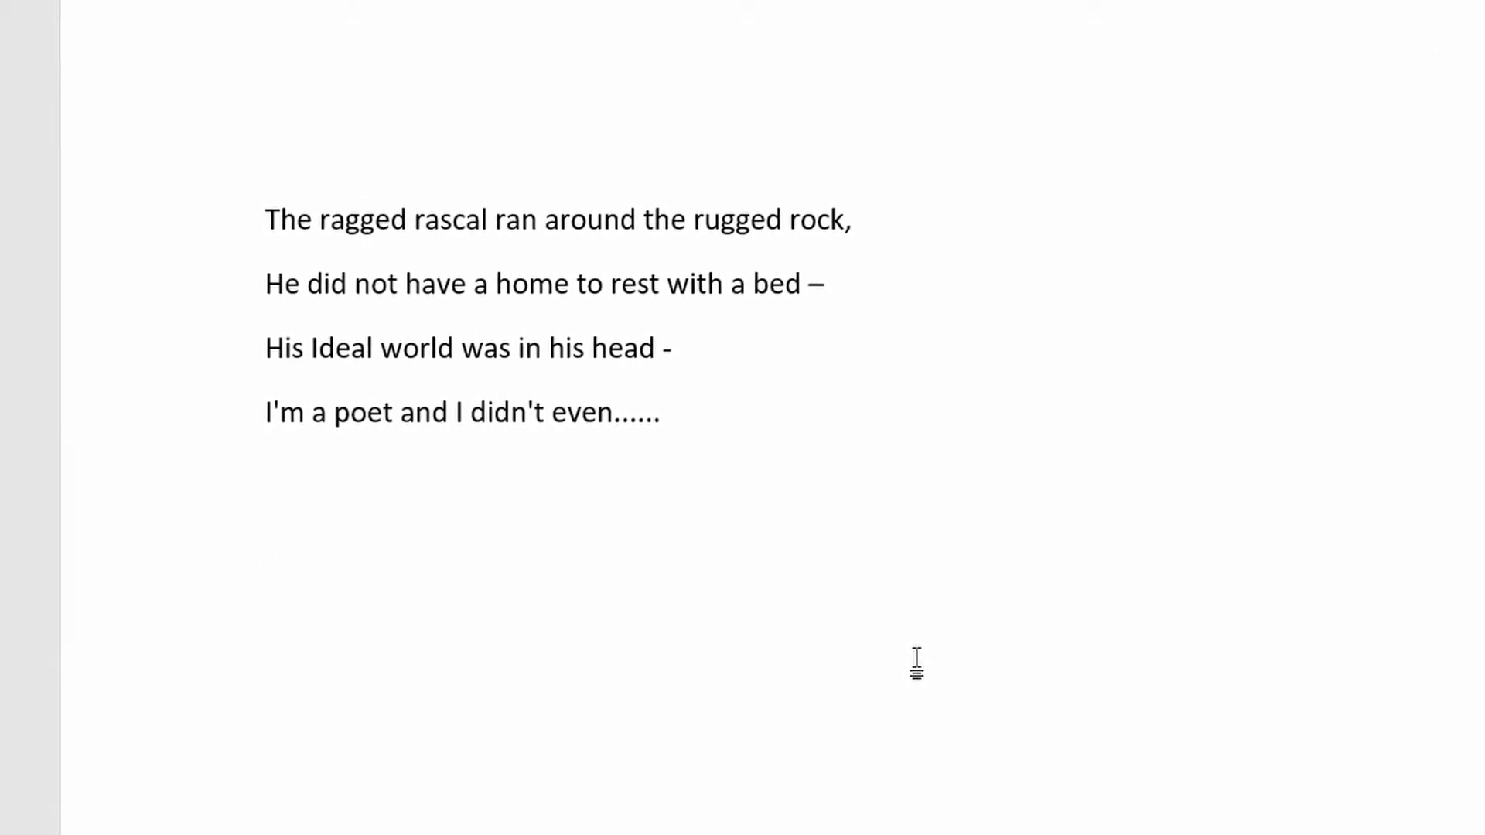
# - Paste a second copy of the whole poem below the original and move into its second line
pyautogui.hotkey('ctrl', 'a')
pyautogui.hotkey('ctrl', 'c')
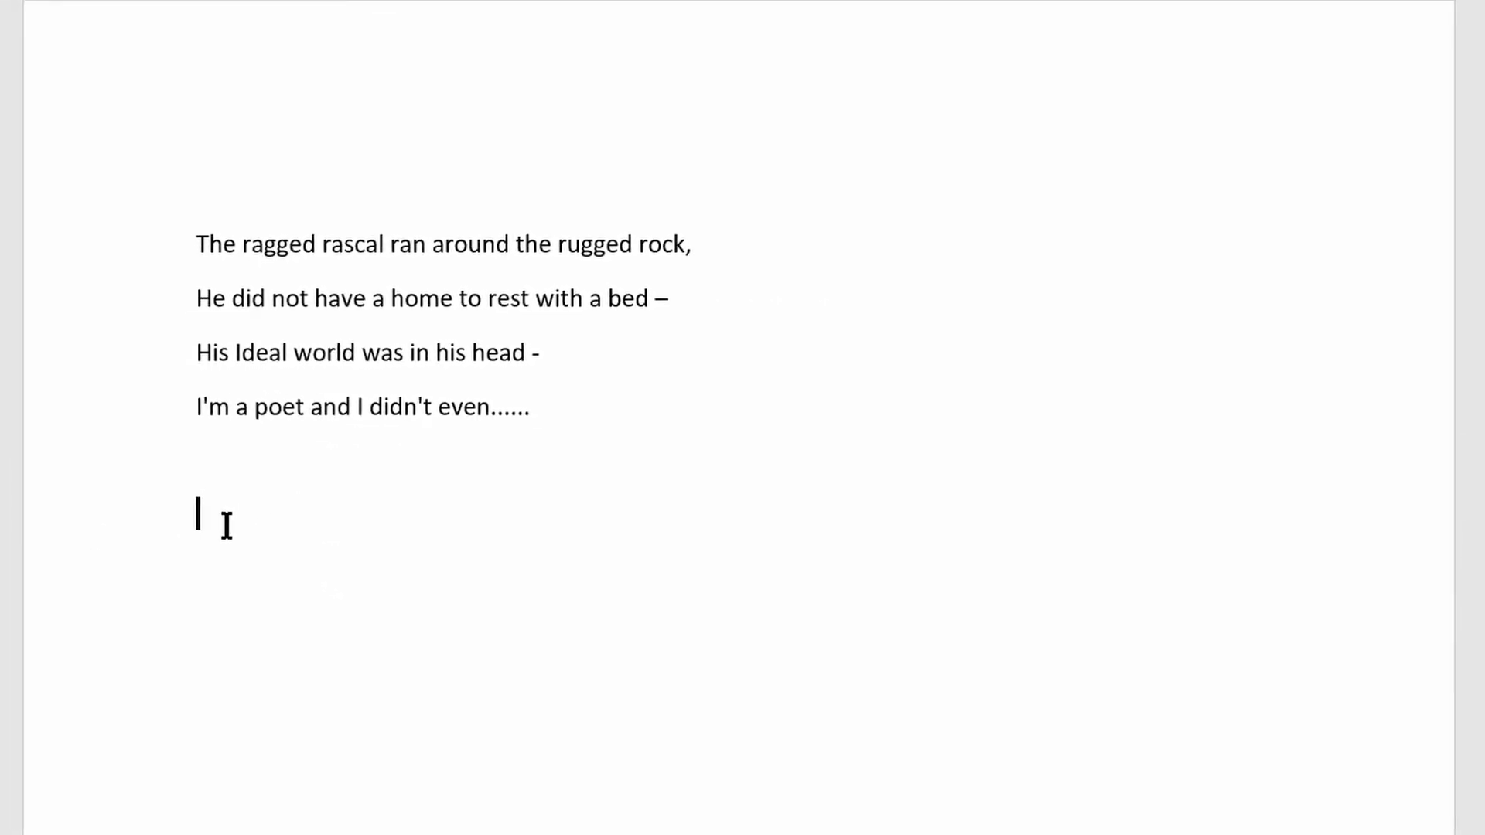
pyautogui.hotkey('ctrl', 'v')
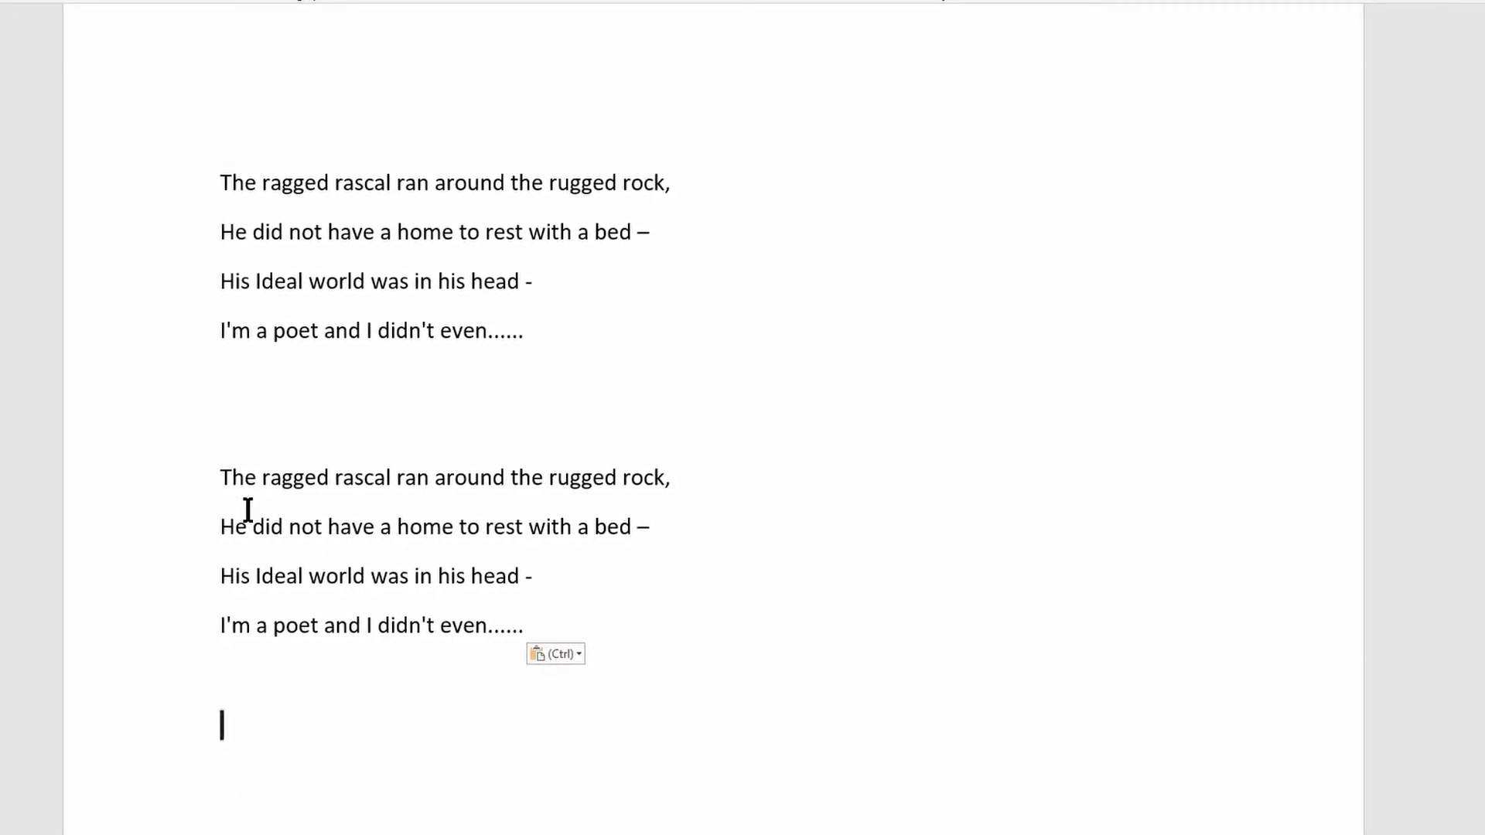
pyautogui.press('Up')
pyautogui.press('Up')
pyautogui.press('Up')
pyautogui.press('Up')
pyautogui.press('Up')
pyautogui.press('Up')
pyautogui.press('Down')
pyautogui.press('Down')
pyautogui.press('Right')
pyautogui.press('Right')
pyautogui.press('Right')
pyautogui.press('Right')
pyautogui.press('Right')
pyautogui.press('Right')
pyautogui.press('Right')
pyautogui.press('Right')
pyautogui.press('Right')
pyautogui.press('Right')
pyautogui.press('Right')
pyautogui.press('Right')
pyautogui.press('Right')
pyautogui.press('Right')
pyautogui.press('Right')
pyautogui.press('Right')
pyautogui.press('Right')
pyautogui.press('Right')
pyautogui.press('Right')
pyautogui.press('Right')
pyautogui.press('Right')
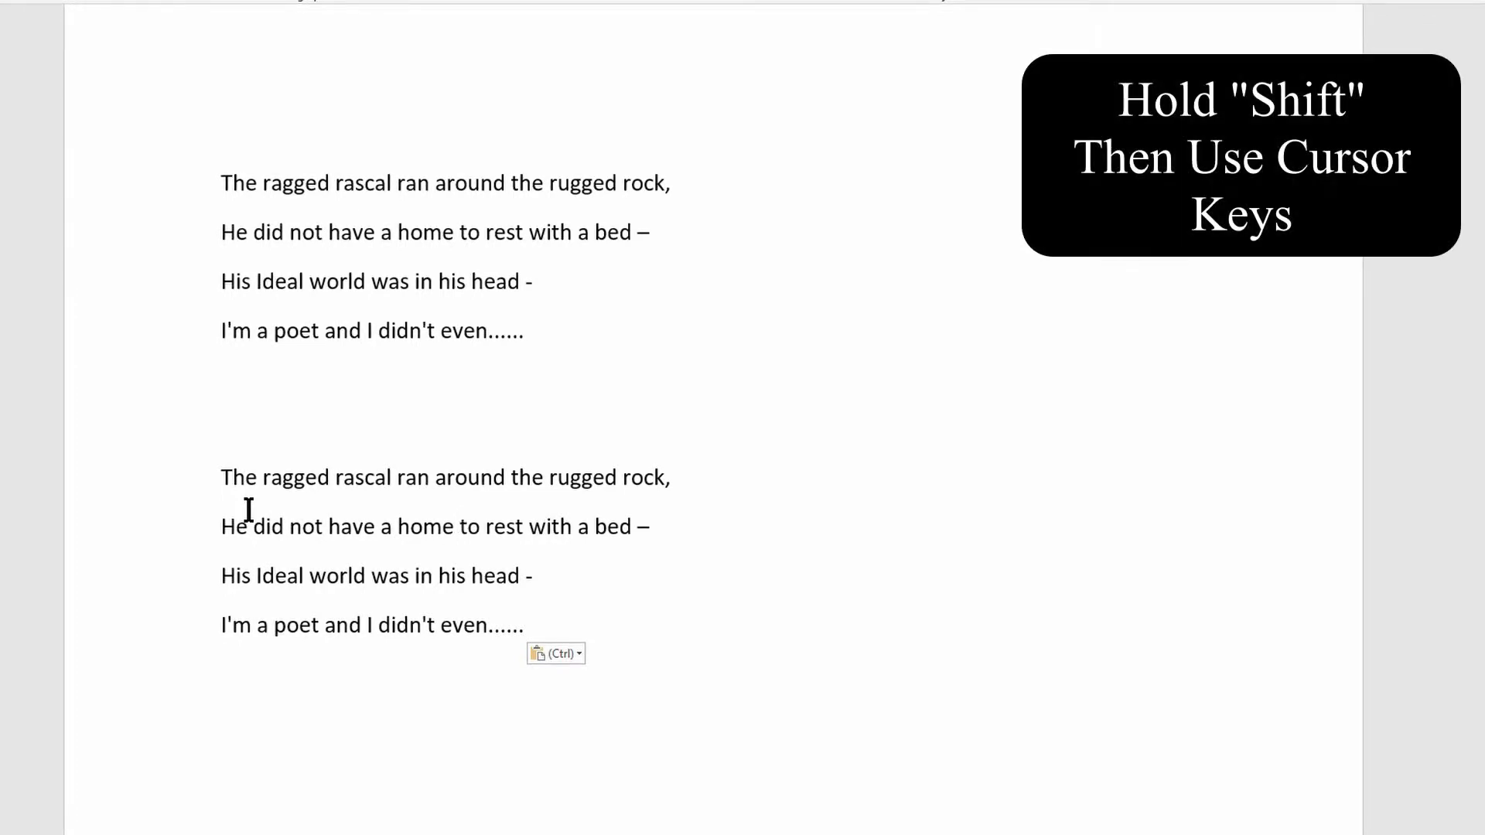
# - Delete 'to rest' from the second line of the copy, then of the original
pyautogui.hotkey('shift', 'Right')
pyautogui.hotkey('shift', 'Right')
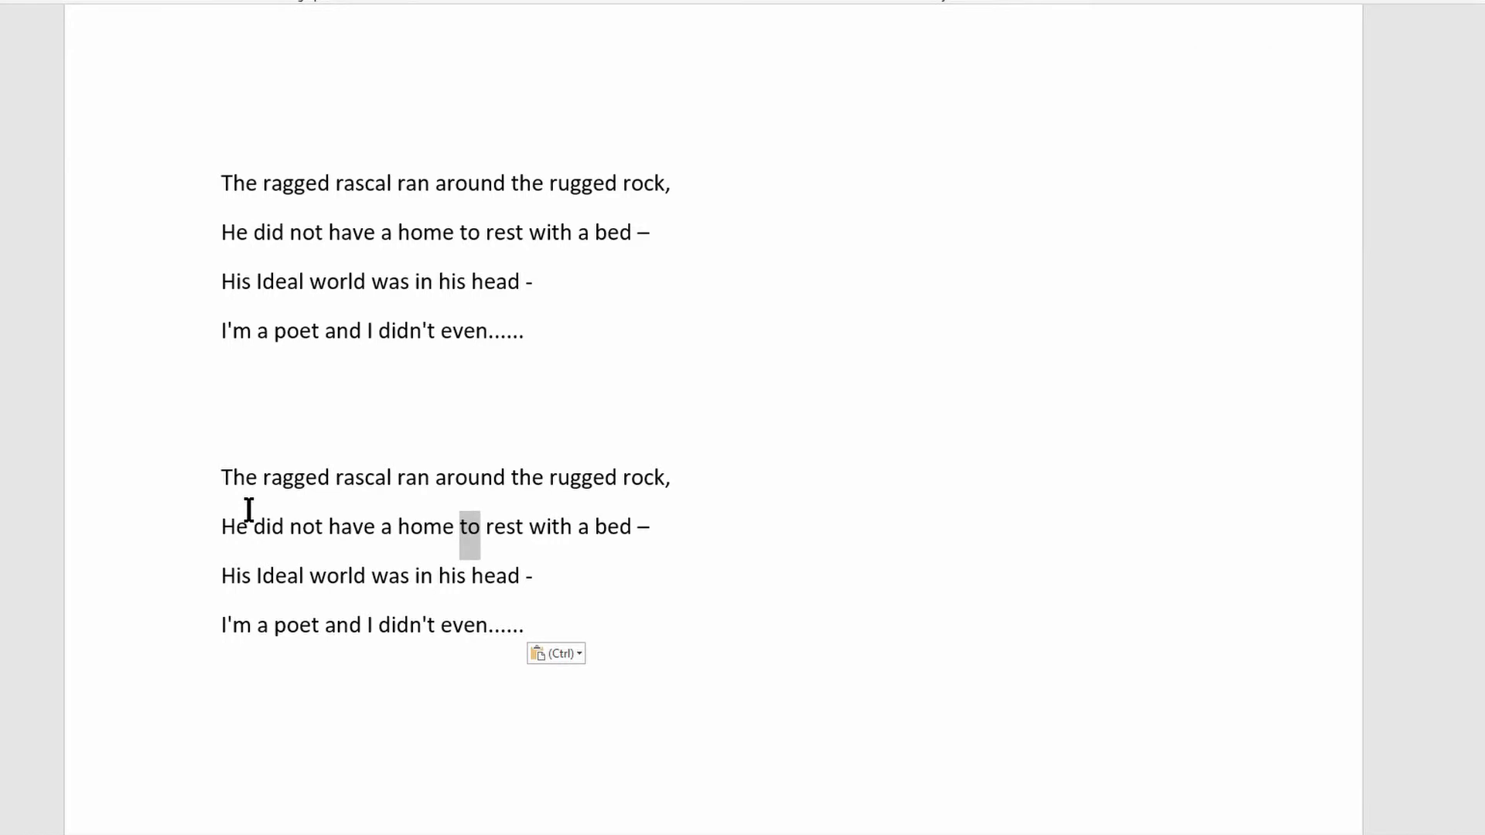
pyautogui.hotkey('shift', 'Right')
pyautogui.hotkey('shift', 'Right')
pyautogui.hotkey('shift', 'Right')
pyautogui.hotkey('shift', 'Right')
pyautogui.hotkey('shift', 'Right')
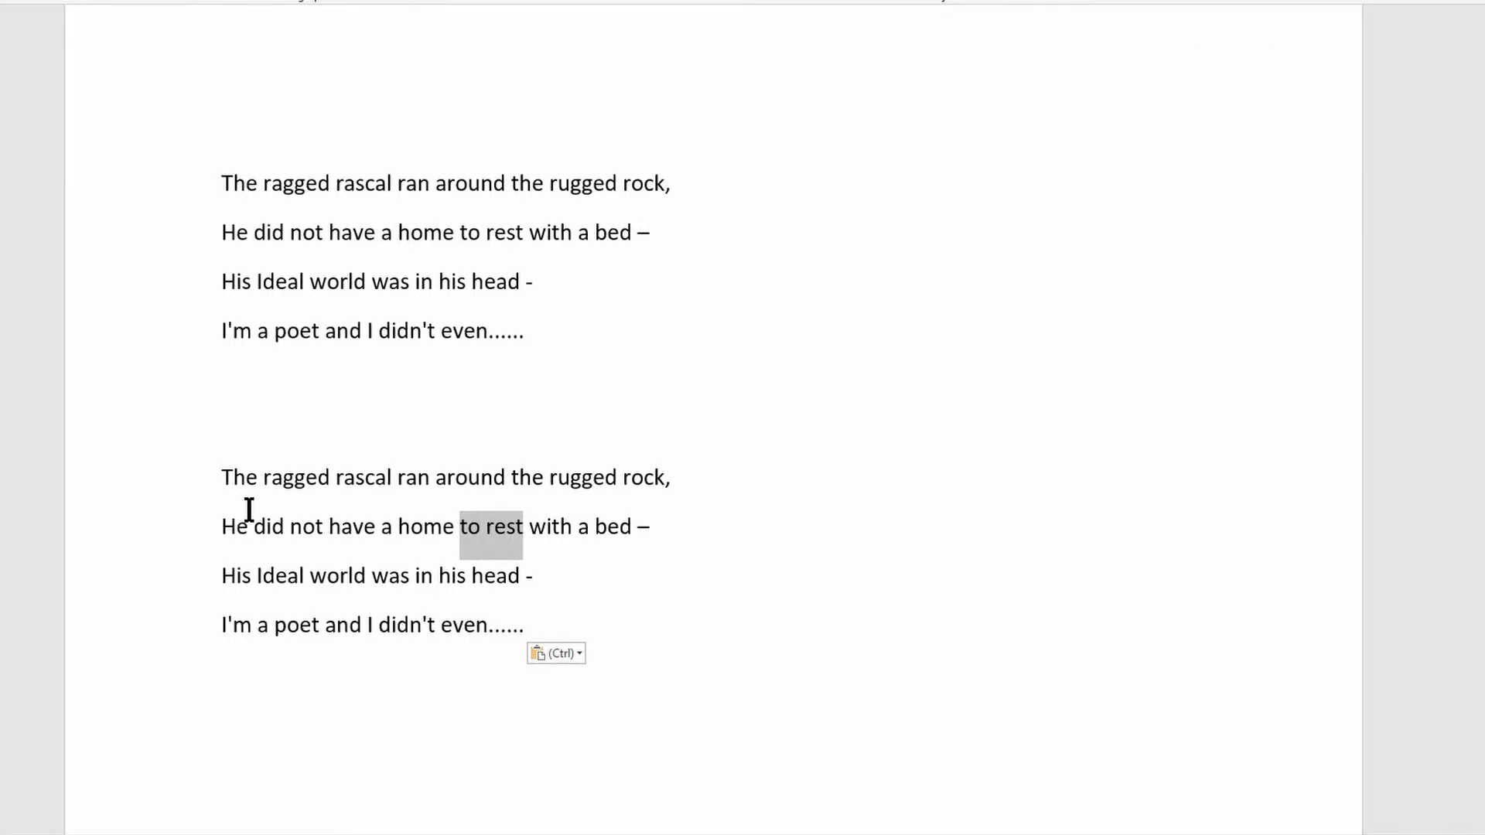
pyautogui.press('Delete')
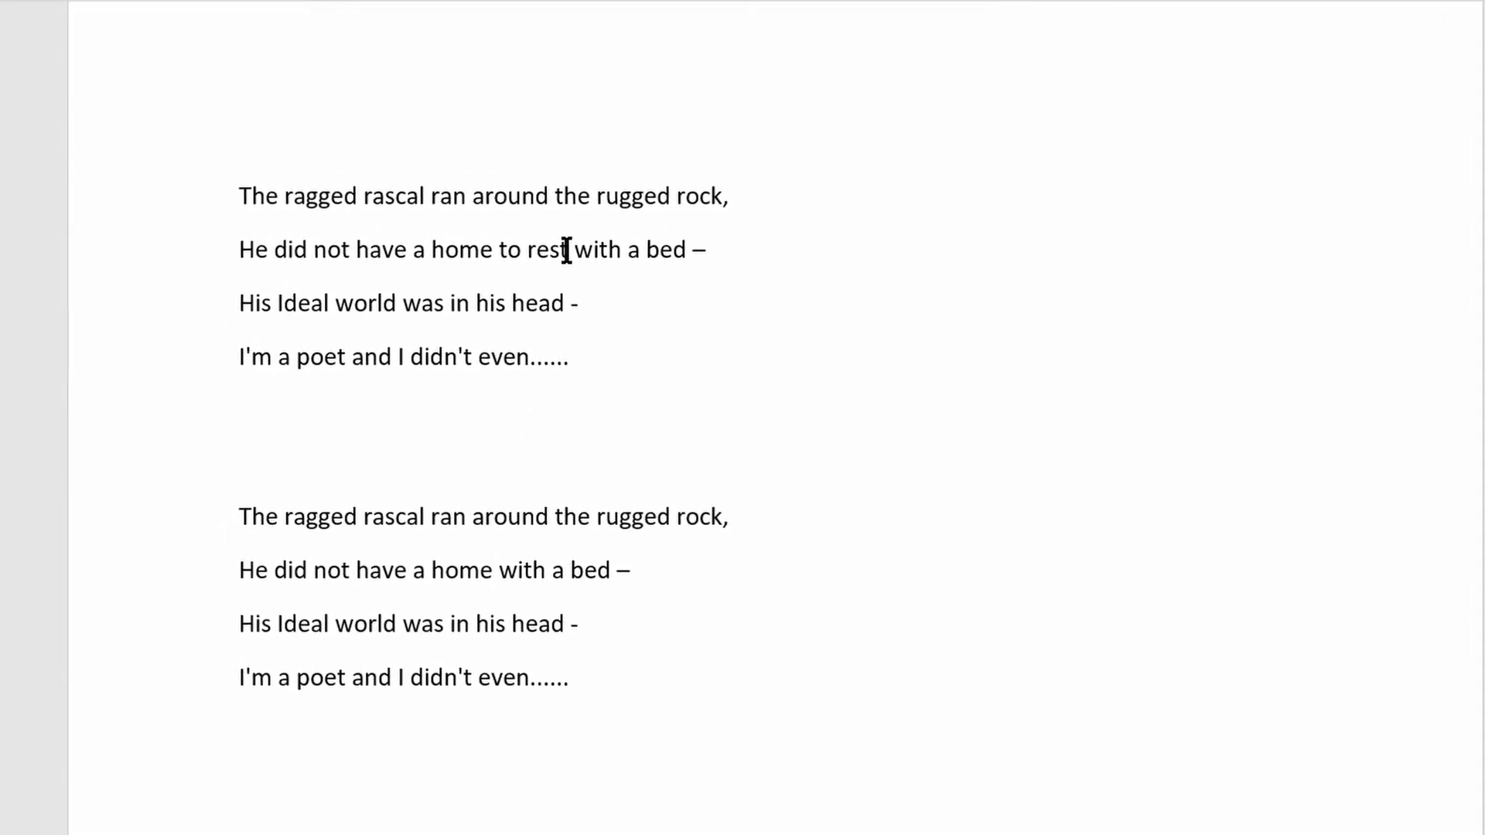
pyautogui.moveTo(570, 252); pyautogui.dragTo(507, 250)
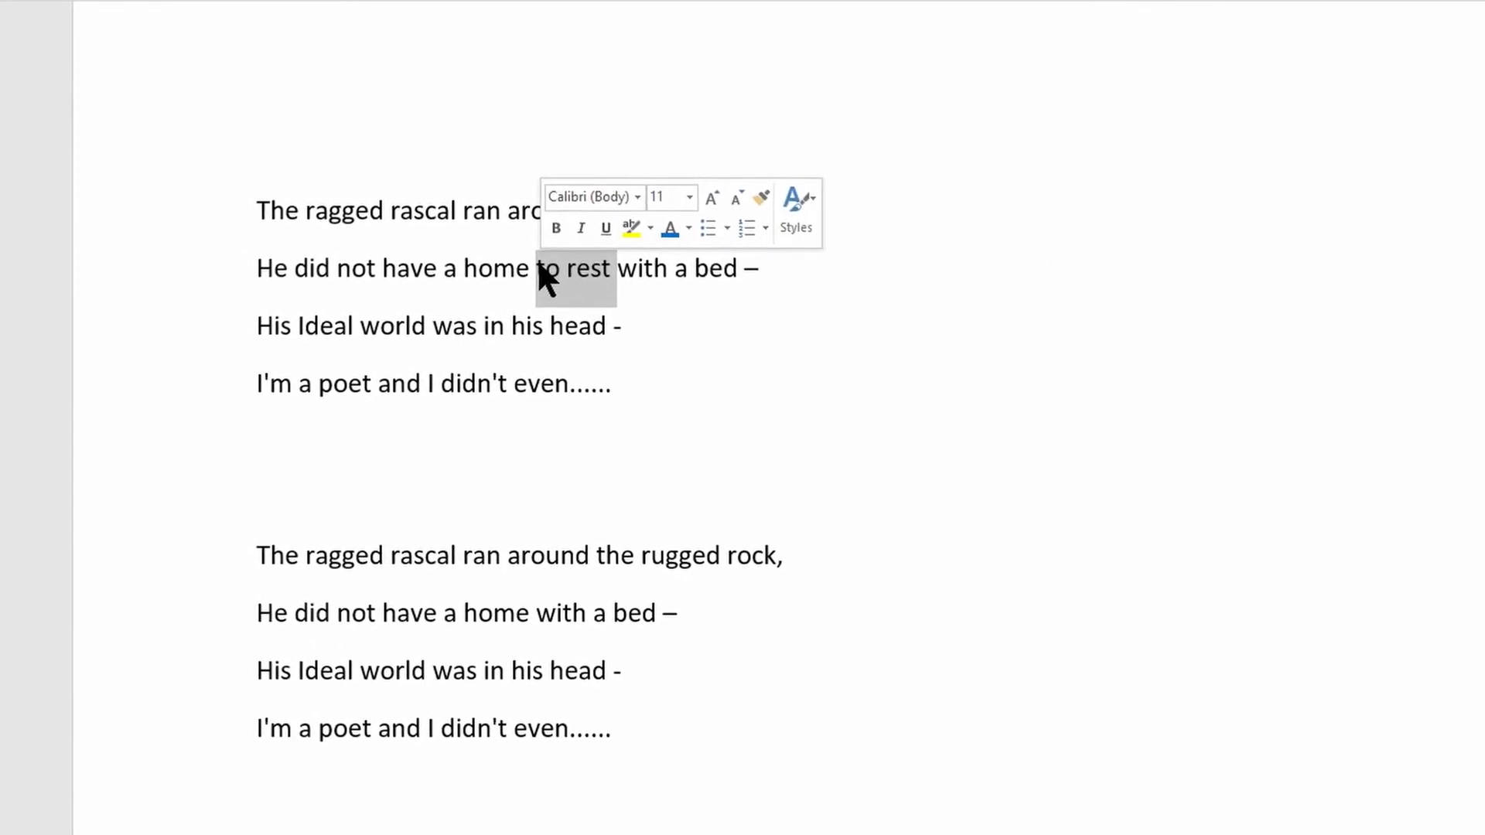
pyautogui.press('Delete')
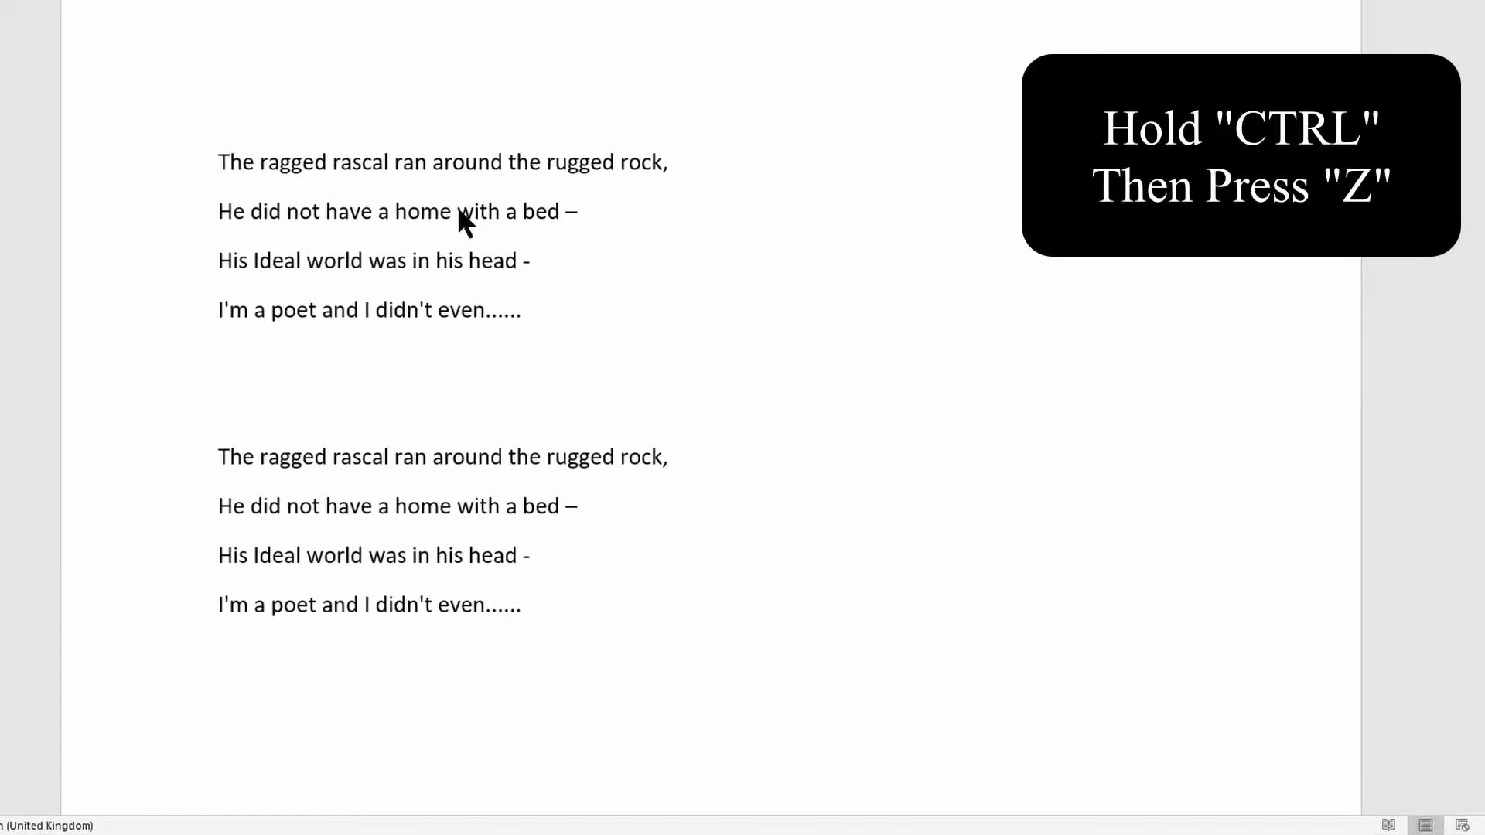
# - Undo both 'to rest' deletions and the paste, then redo the paste of the second copy
pyautogui.hotkey('ctrl', 'z')
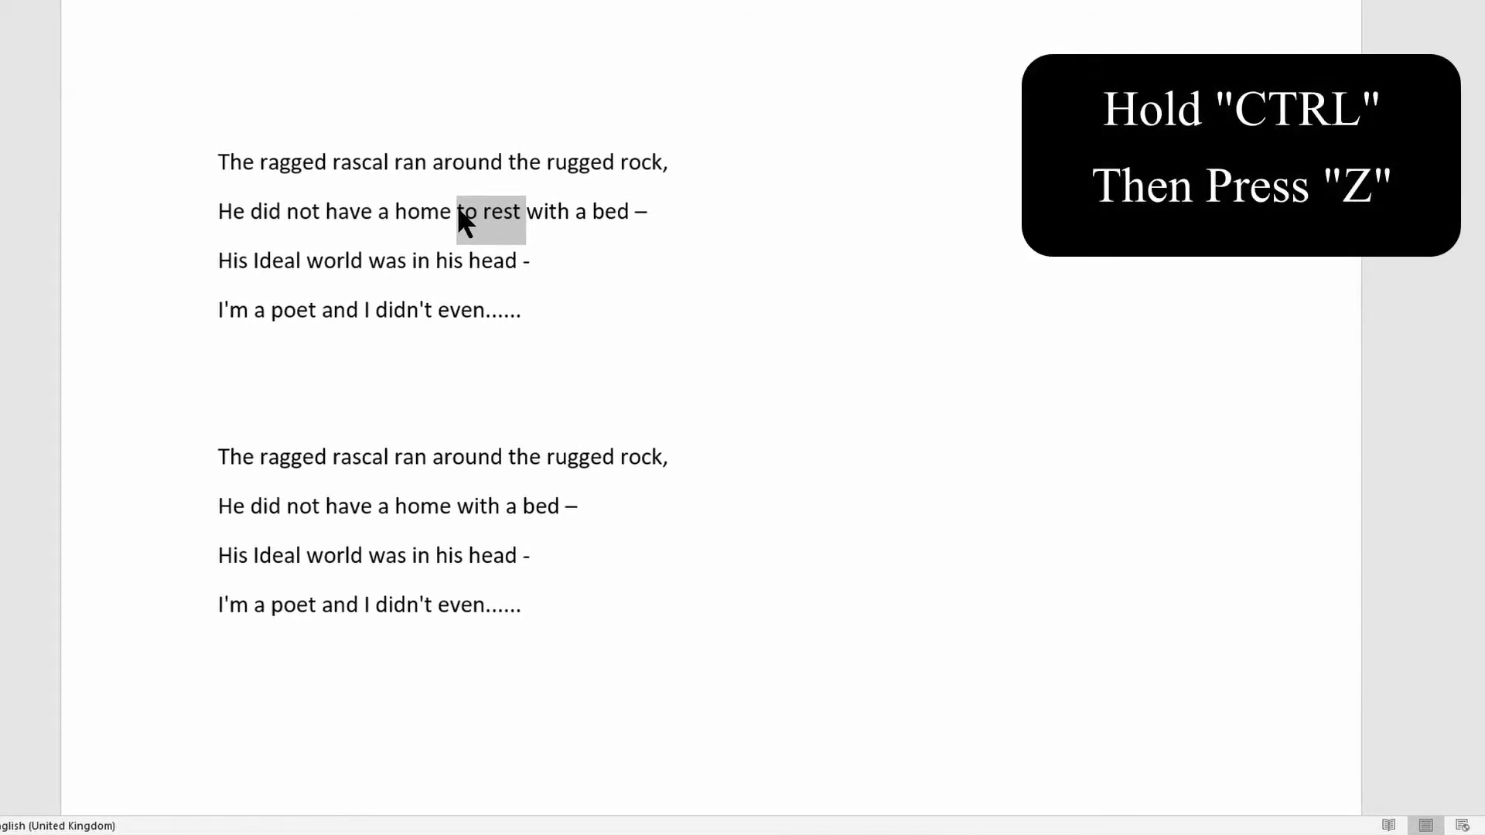
pyautogui.hotkey('ctrl', 'z')
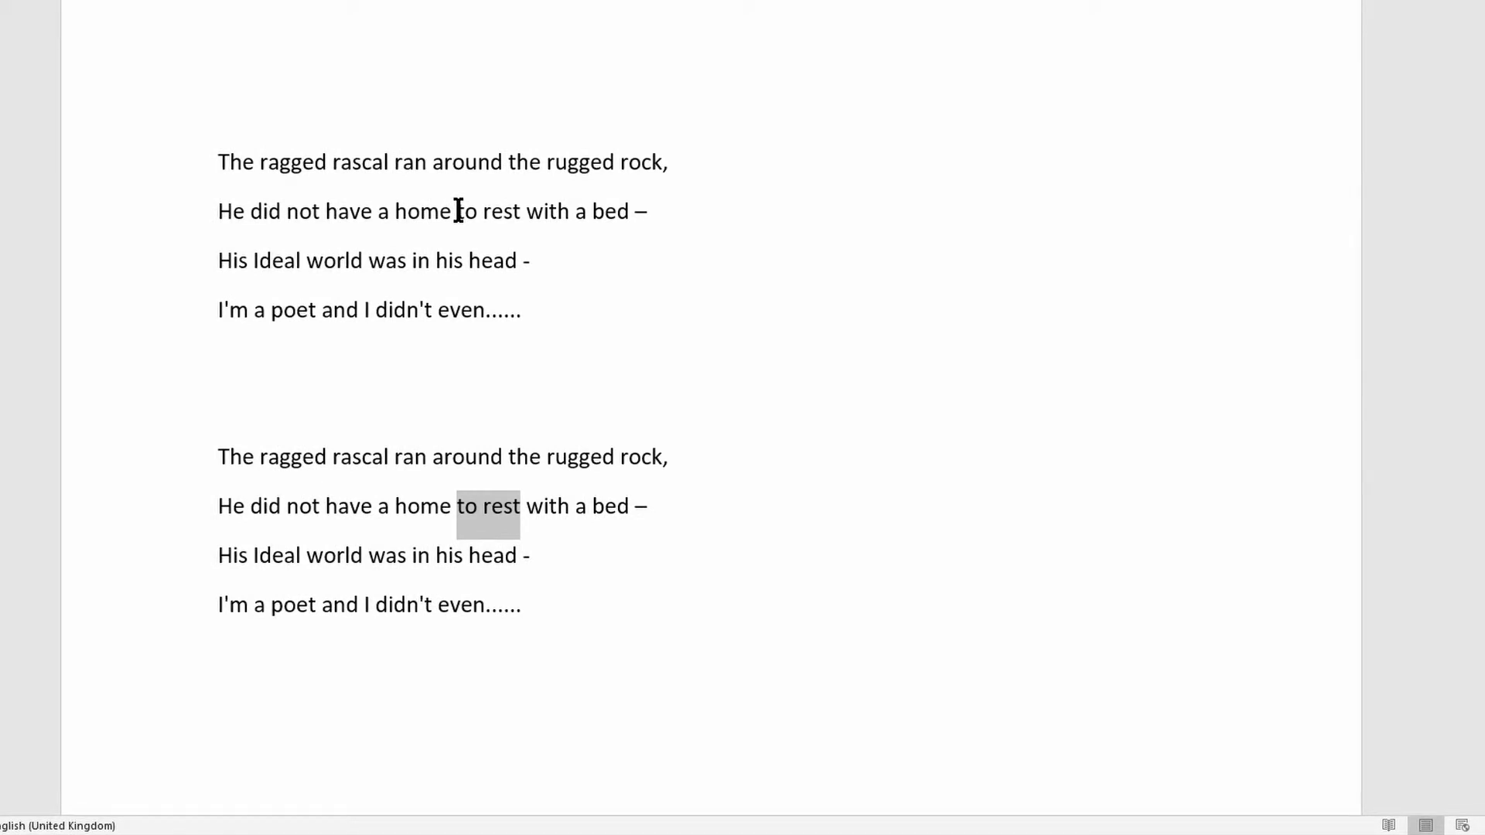
pyautogui.hotkey('ctrl', 'z')
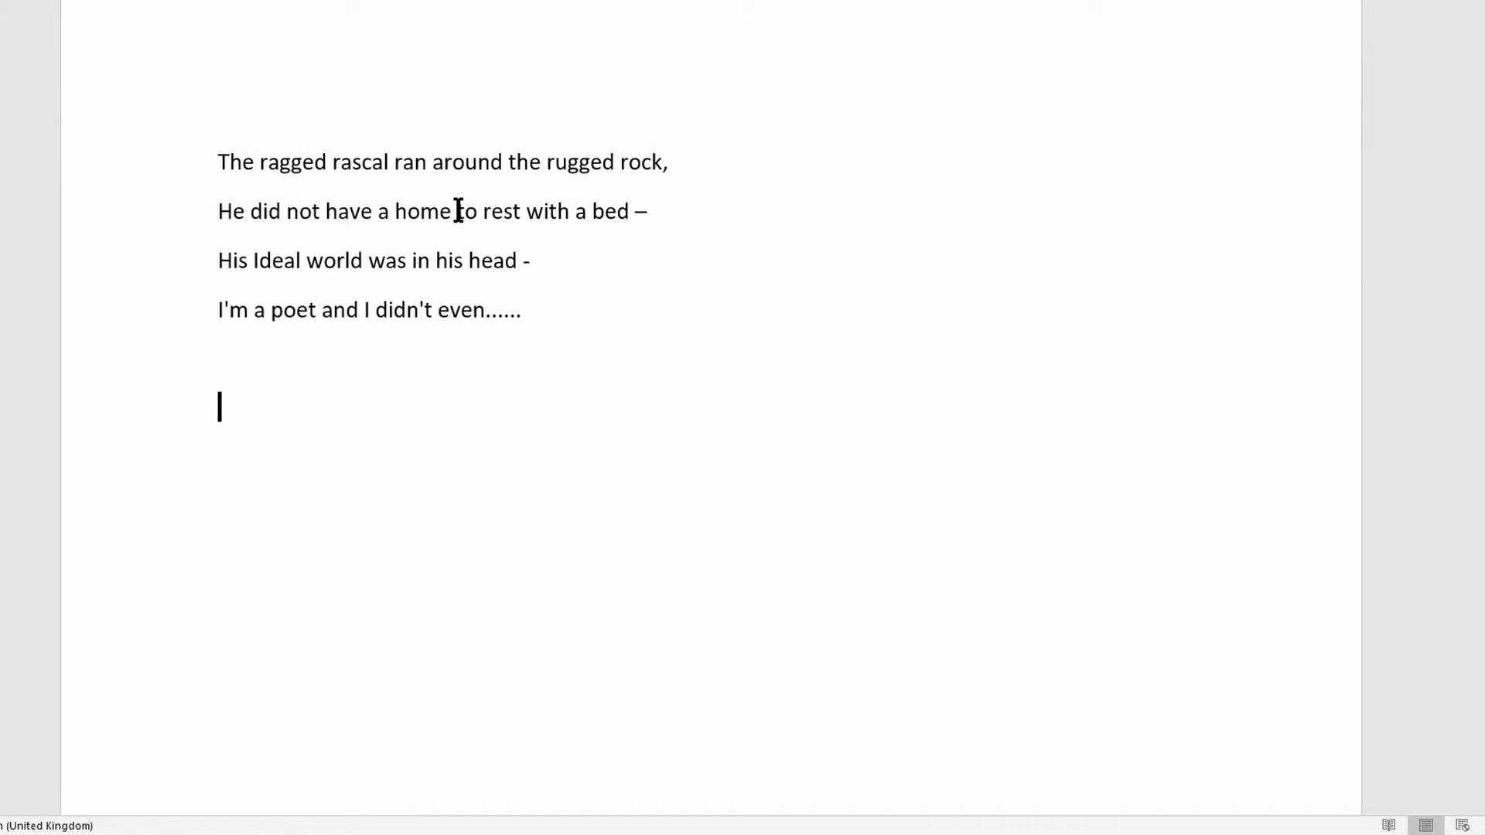
pyautogui.hotkey('ctrl', 'y')
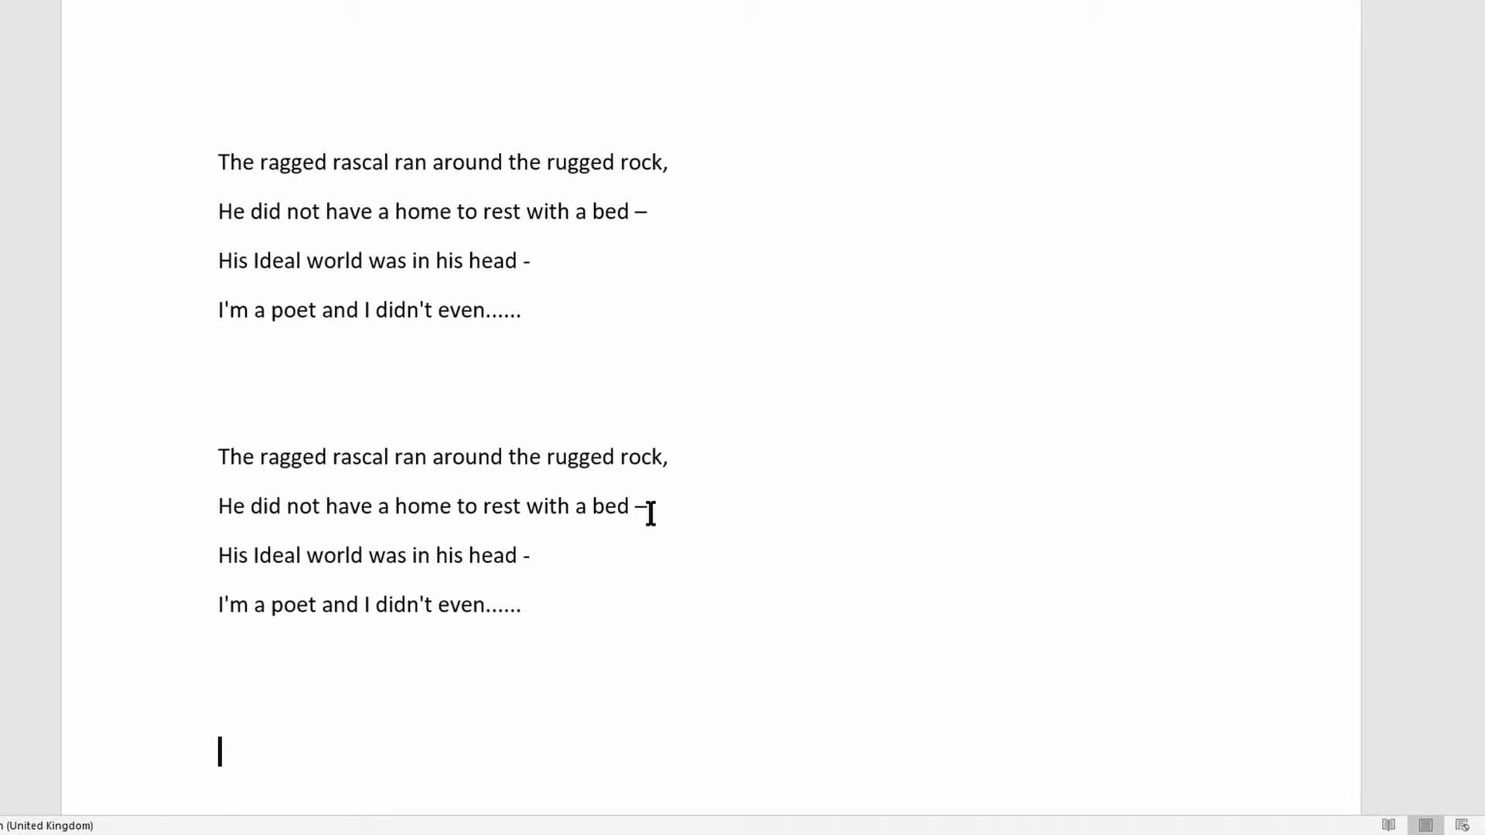
pyautogui.scroll(-3, 650, 514)
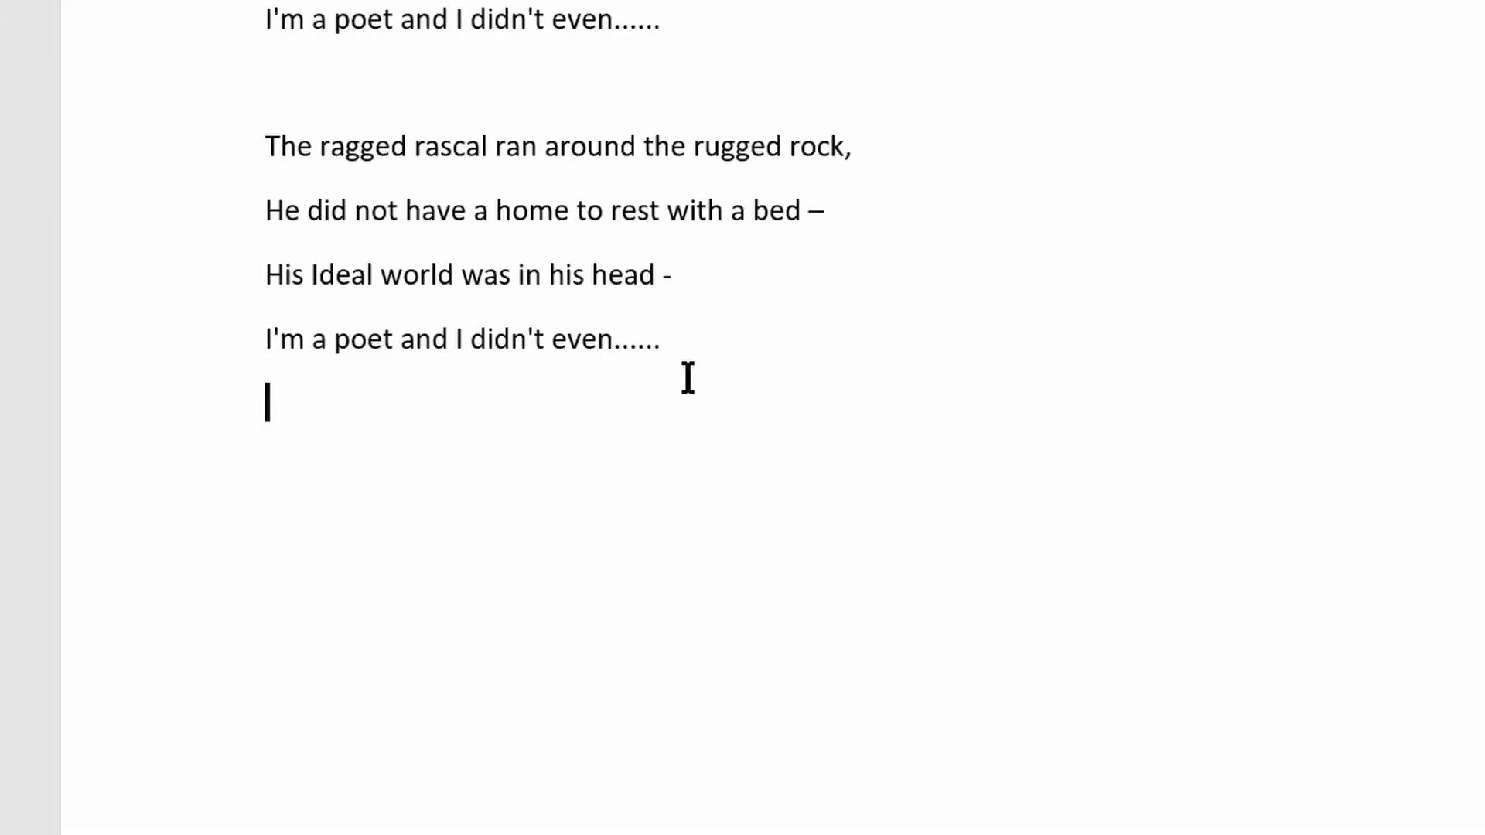
pyautogui.click(528, 388)
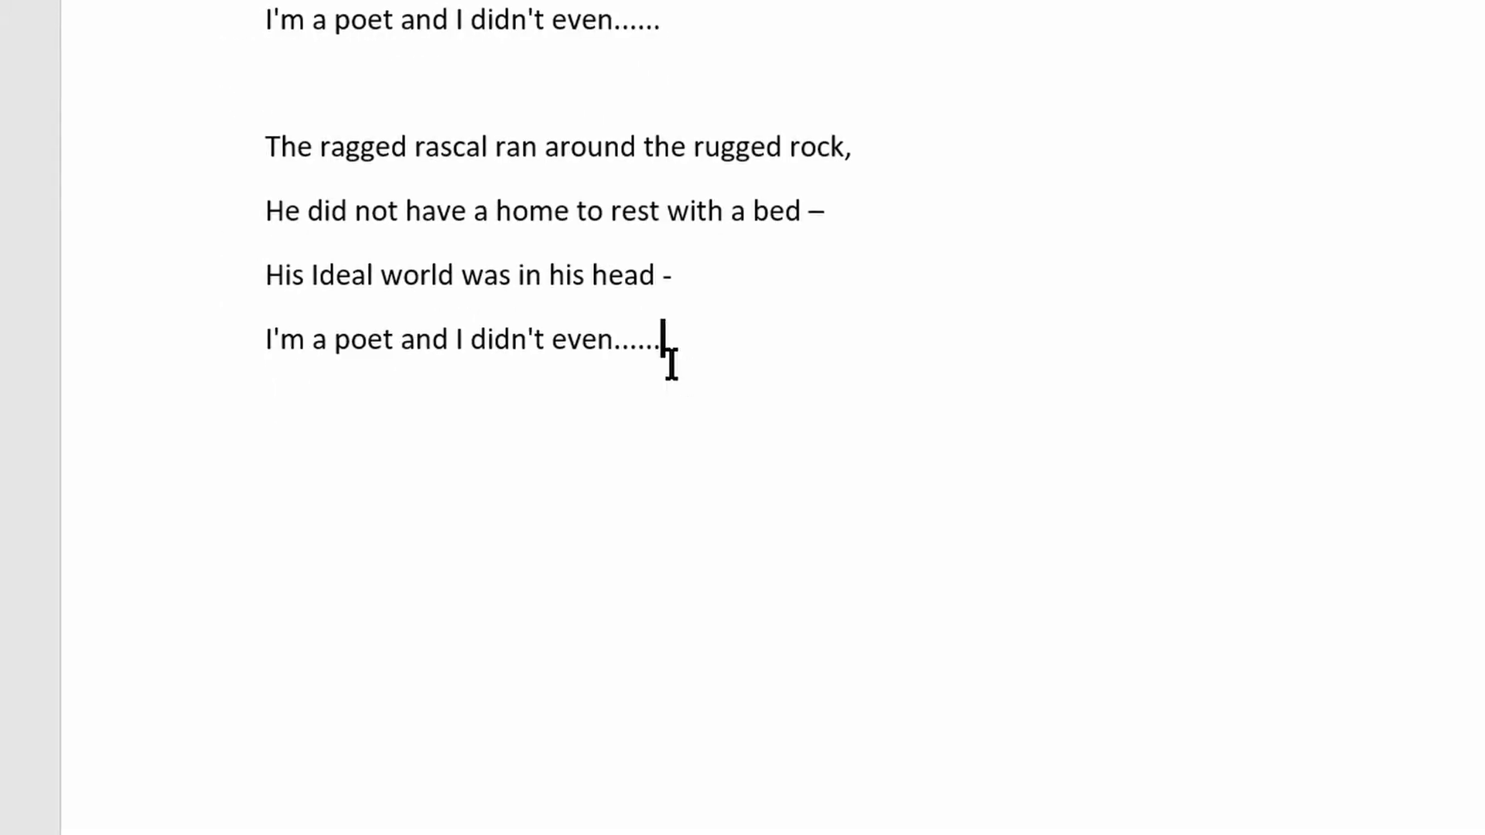
pyautogui.moveTo(670, 363); pyautogui.dragTo(267, 147)
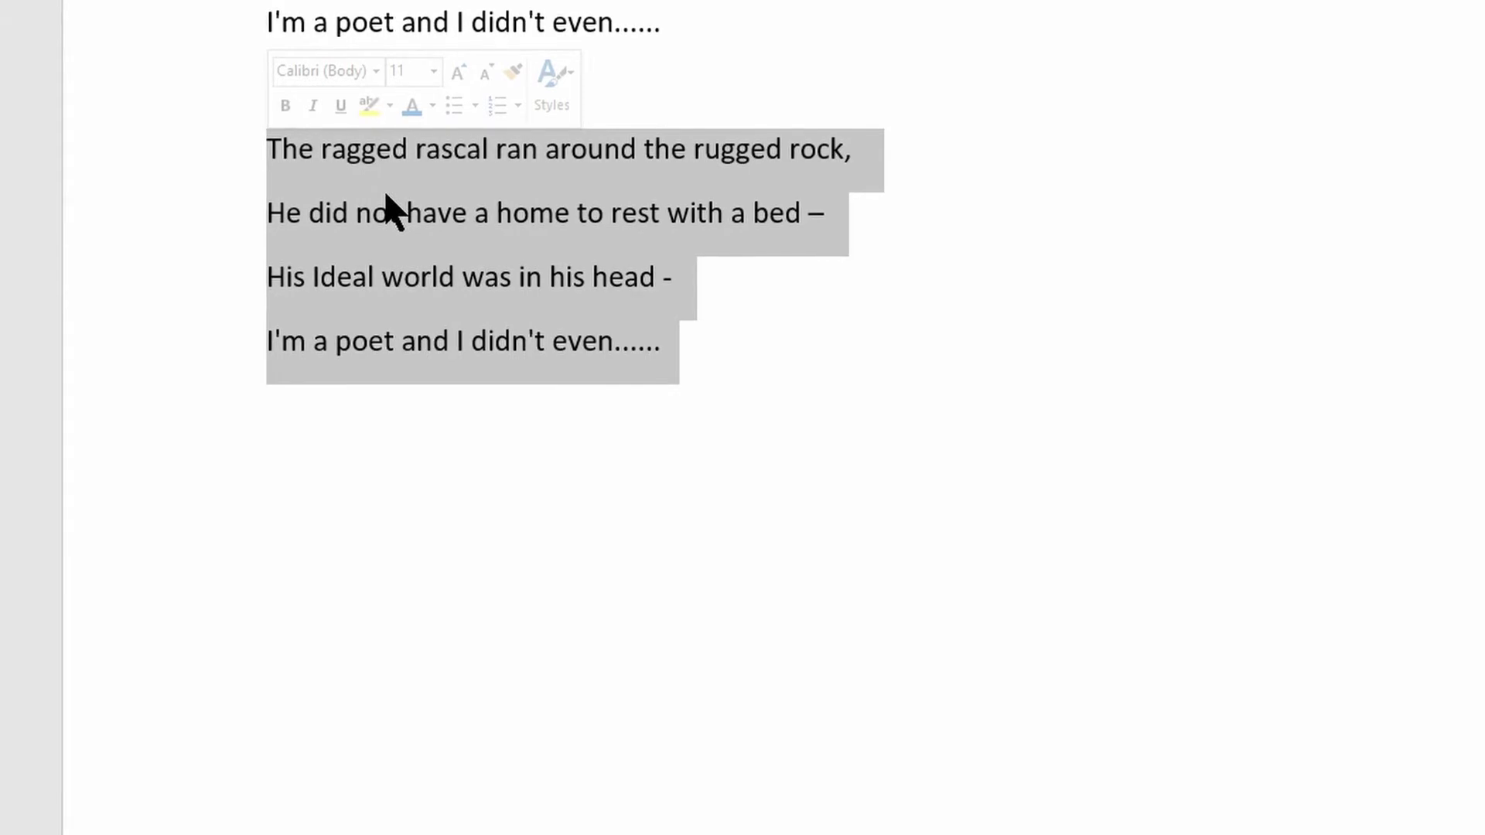
pyautogui.write('d')
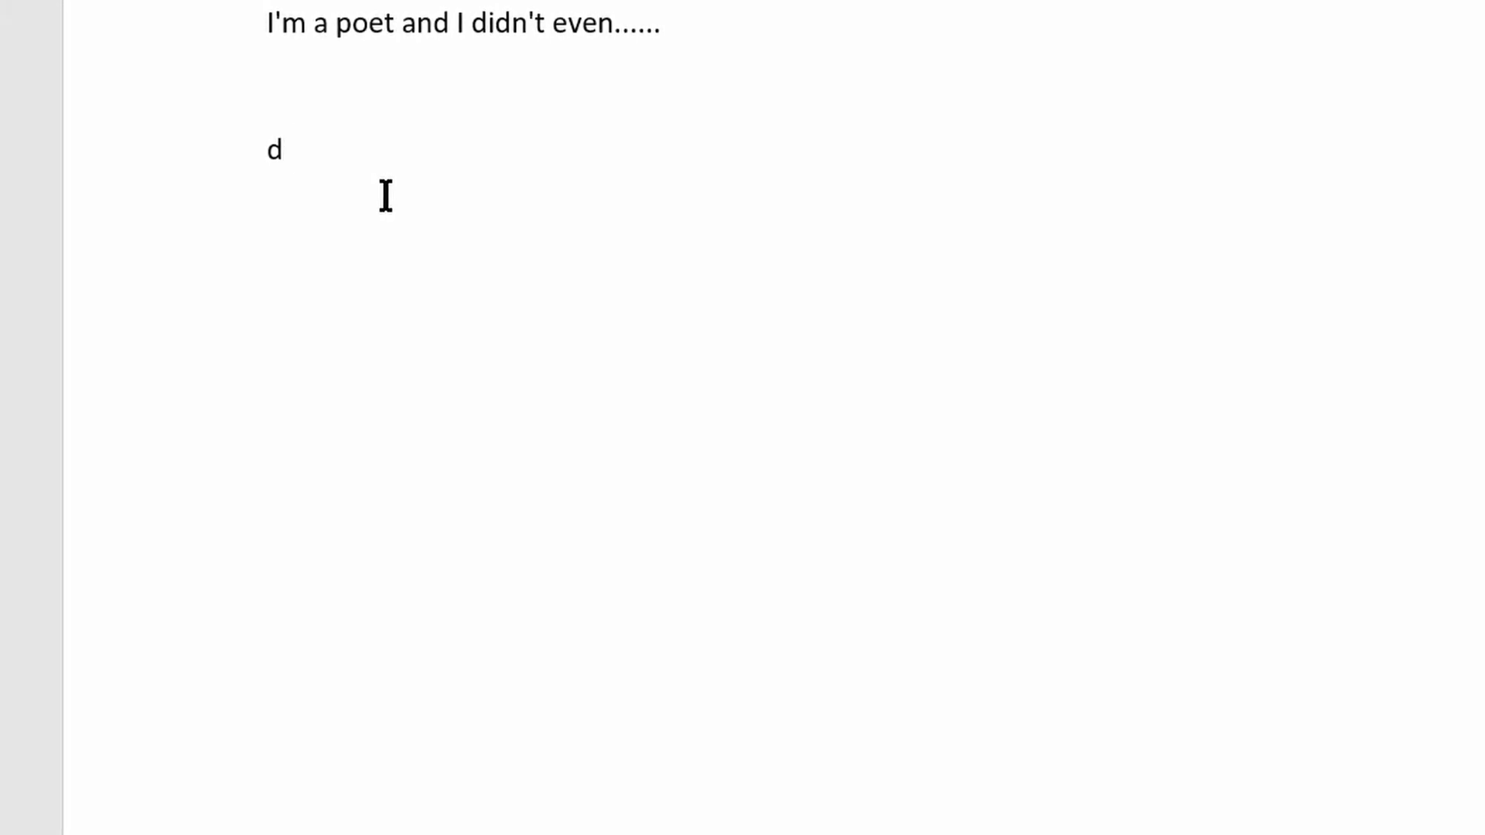
pyautogui.hotkey('ctrl', 'z')
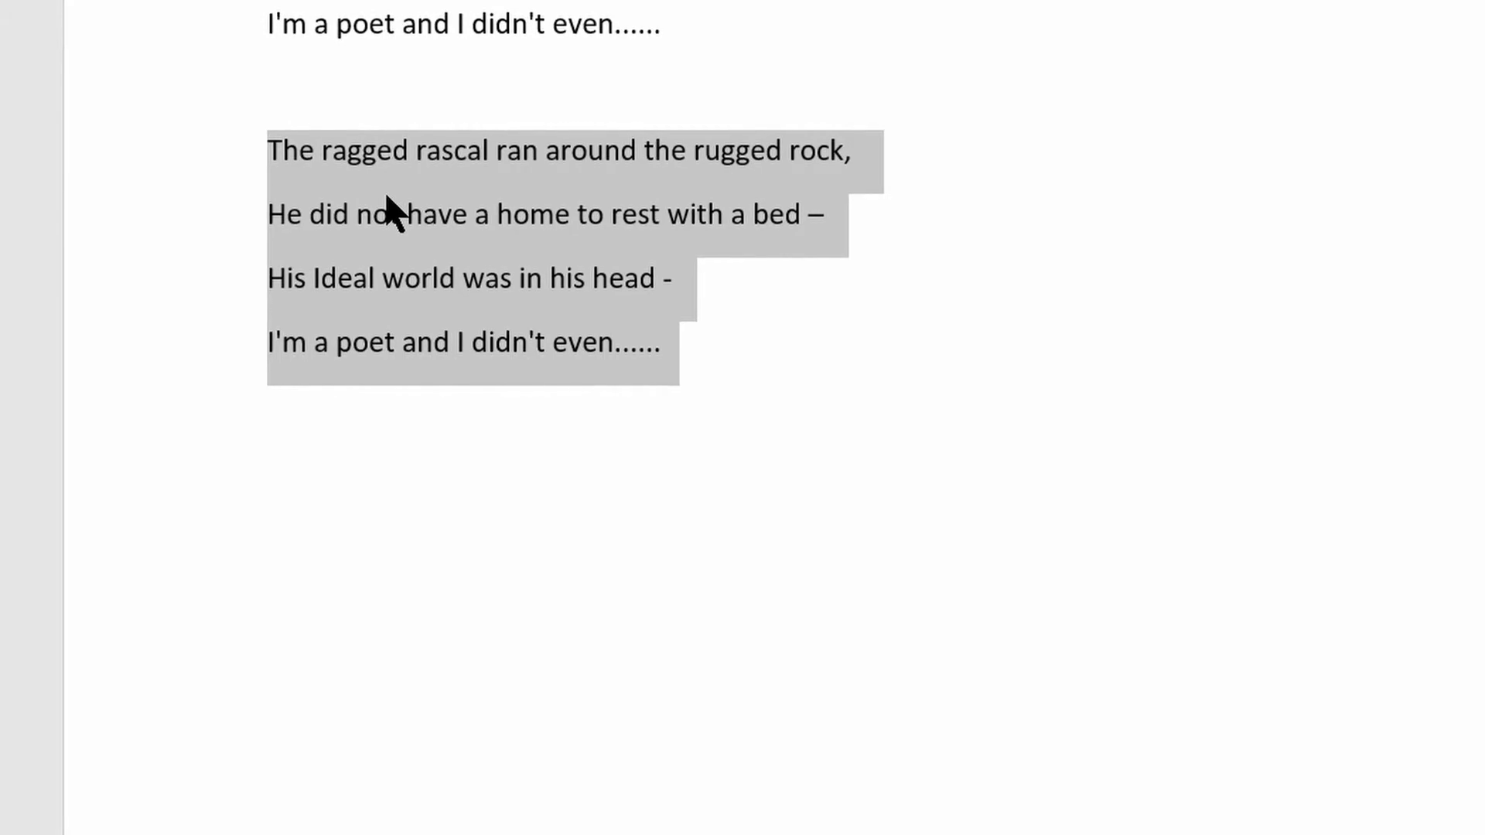
pyautogui.click(299, 498)
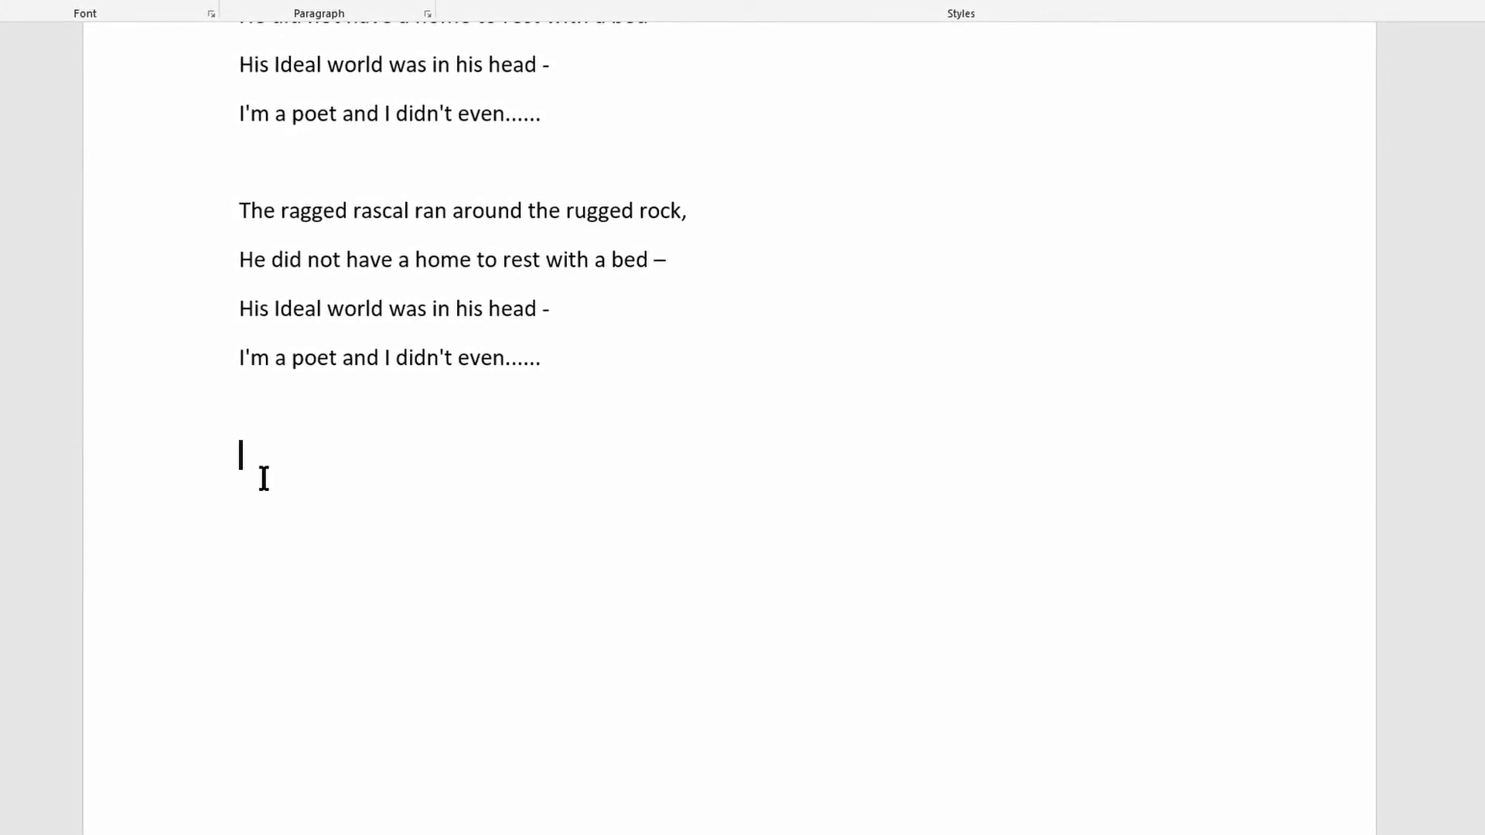
# - Select 'around the rugged rock' in the second stanza's first line
pyautogui.press('BackSpace')
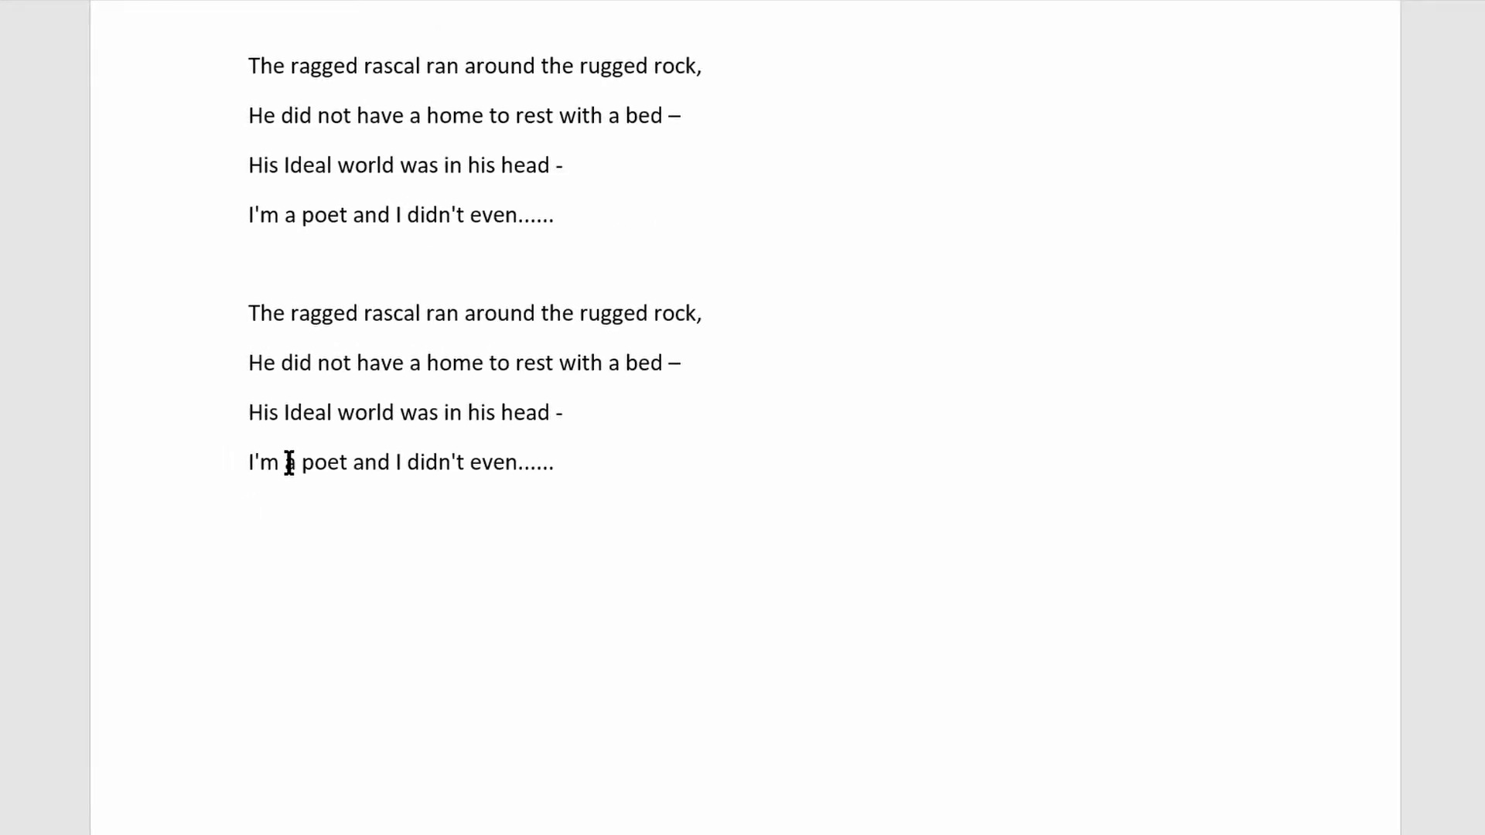
pyautogui.press('Up')
pyautogui.press('Up')
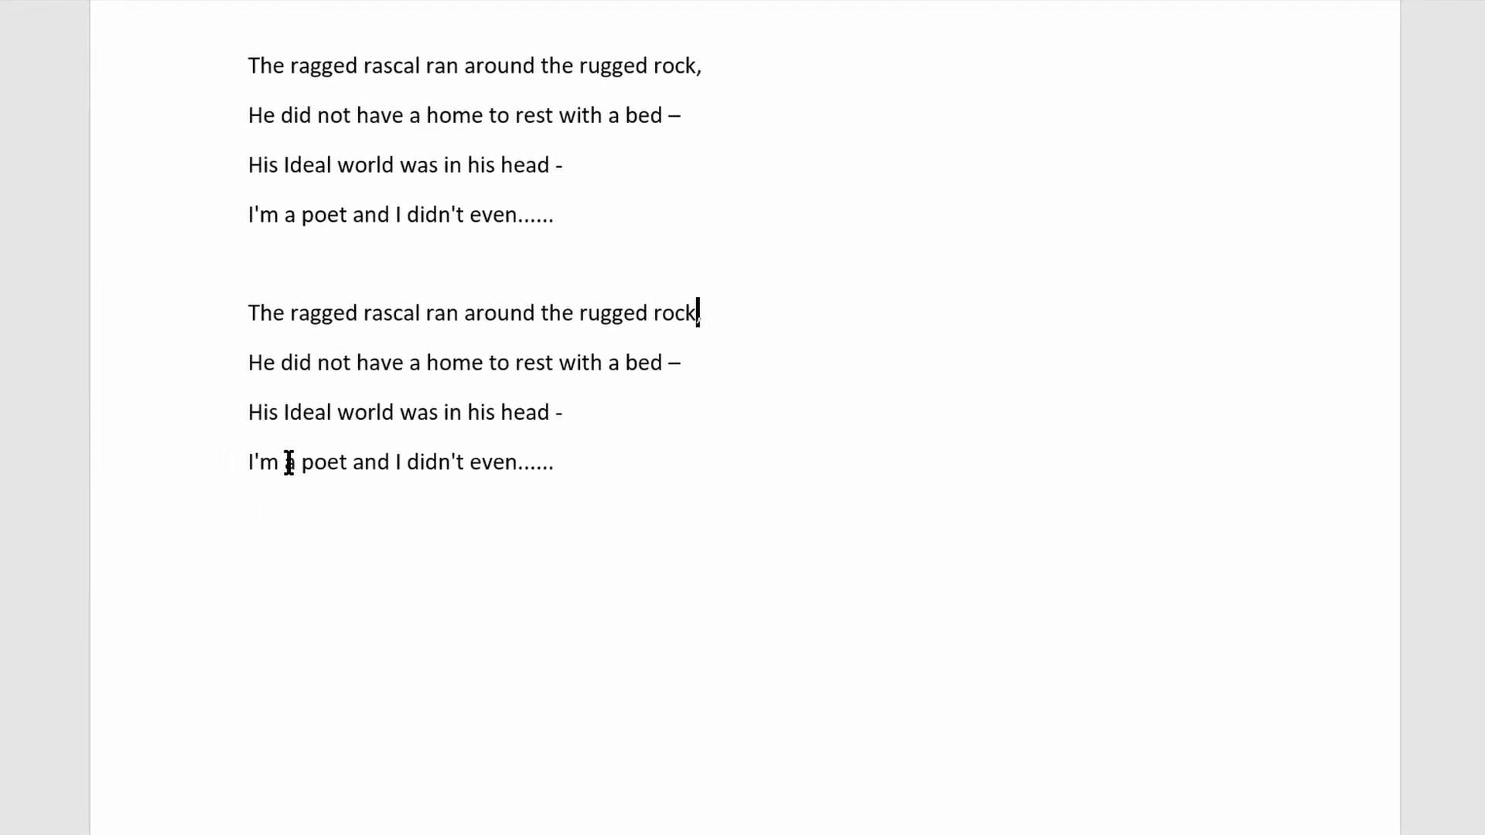
pyautogui.press('Left')
pyautogui.press('Left')
pyautogui.press('Left')
pyautogui.press('Left')
pyautogui.press('Left')
pyautogui.press('Left')
pyautogui.press('Left')
pyautogui.press('Left')
pyautogui.press('Left')
pyautogui.press('Left')
pyautogui.press('Left')
pyautogui.press('Left')
pyautogui.press('Left')
pyautogui.press('Left')
pyautogui.press('Left')
pyautogui.press('Left')
pyautogui.press('Left')
pyautogui.press('Left')
pyautogui.press('Left')
pyautogui.press('Left')
pyautogui.press('Left')
pyautogui.press('Left')
pyautogui.press('Left')
pyautogui.press('Down')
pyautogui.press('Down')
pyautogui.press('Down')
pyautogui.press('Down')
pyautogui.press('Up')
pyautogui.press('Up')
pyautogui.press('Up')
pyautogui.press('Up')
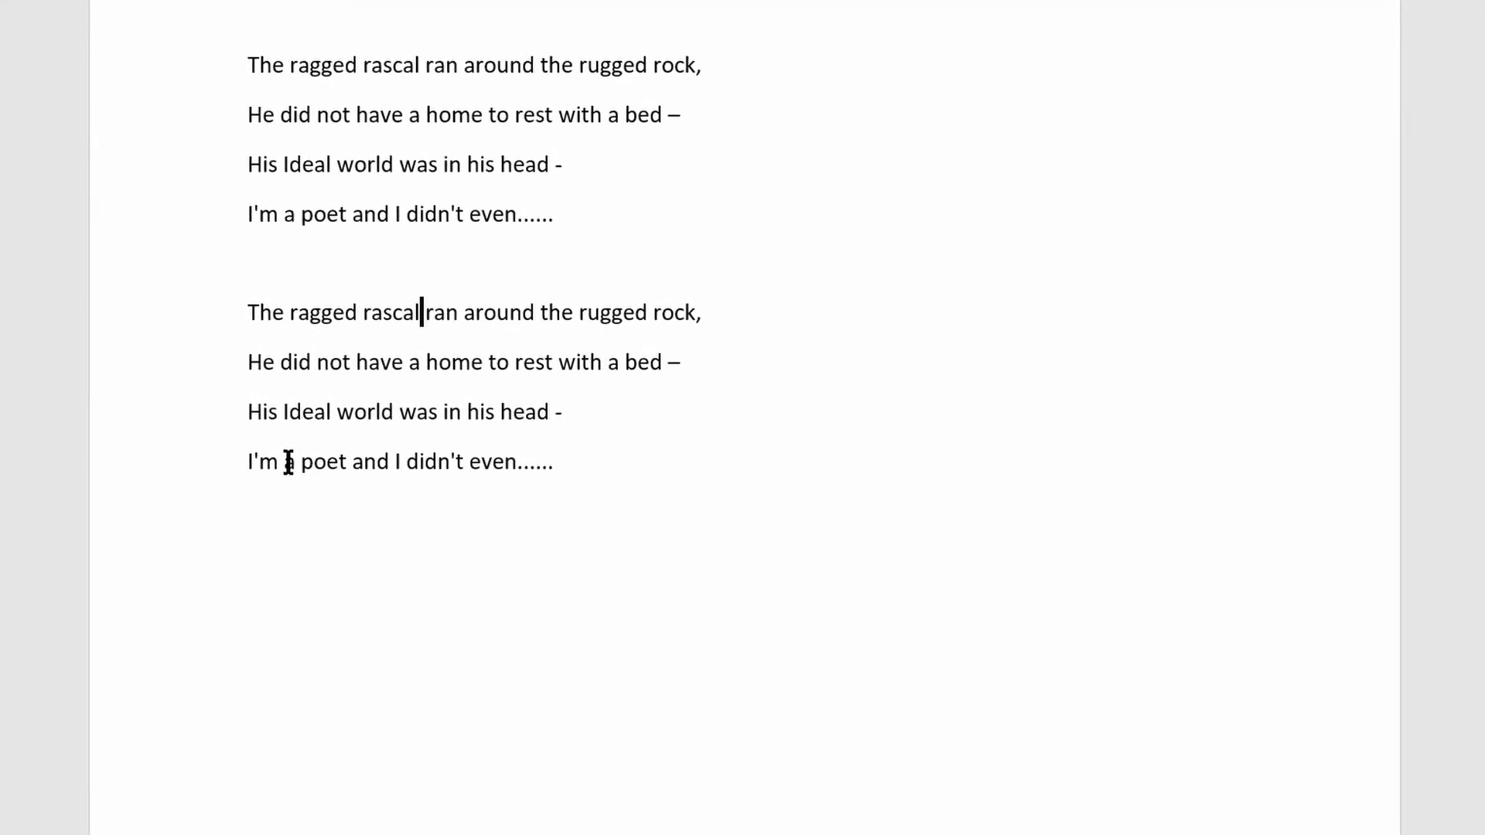
pyautogui.press('Right')
pyautogui.press('Right')
pyautogui.press('Right')
pyautogui.press('Right')
pyautogui.press('Right')
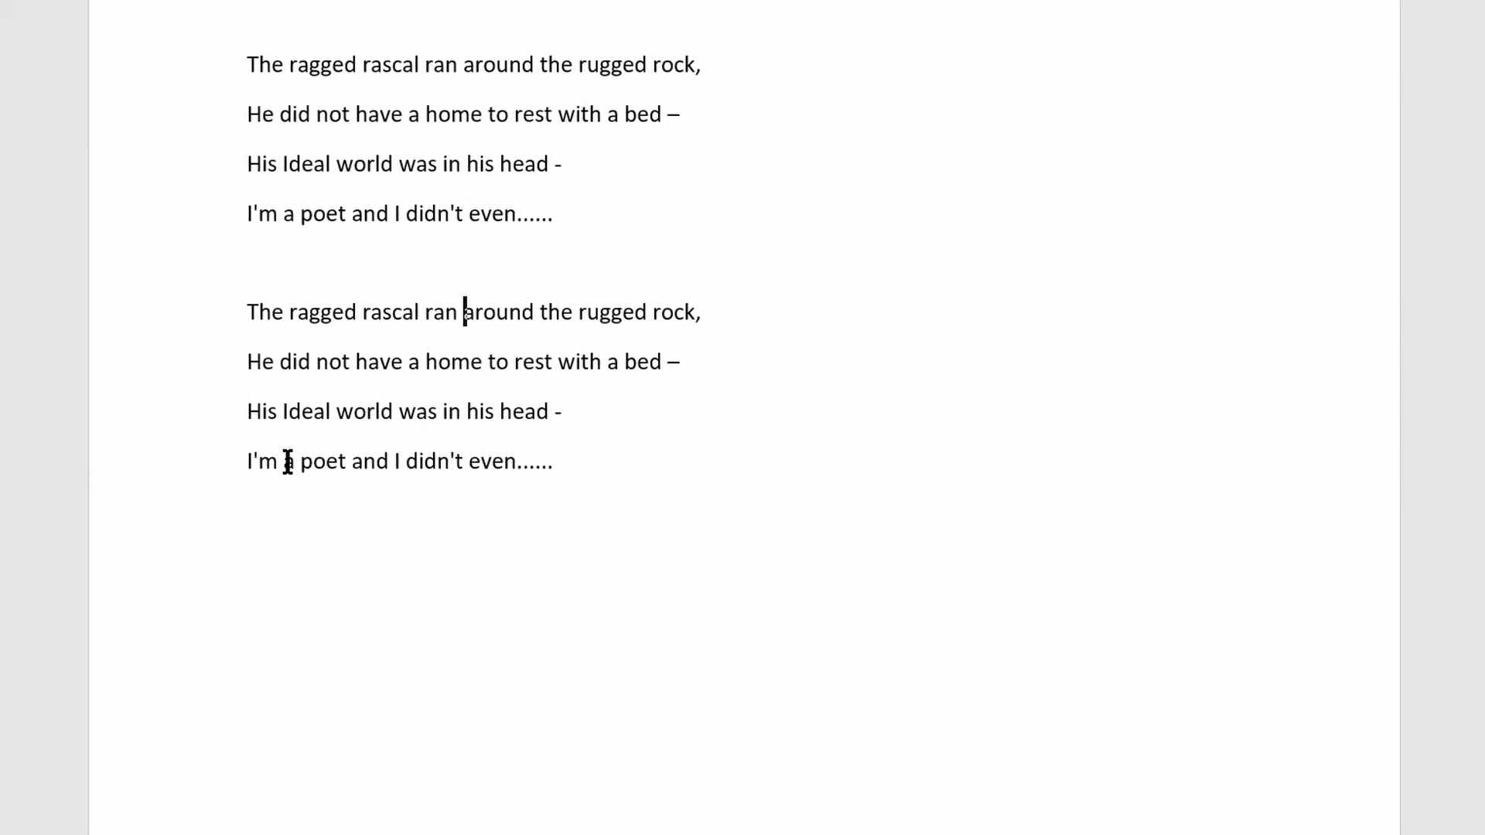
pyautogui.hotkey('shift', 'Right')
pyautogui.hotkey('shift', 'Right')
pyautogui.hotkey('shift', 'Right')
pyautogui.hotkey('shift', 'Right')
pyautogui.hotkey('shift', 'Right')
pyautogui.hotkey('shift', 'Right')
pyautogui.hotkey('shift', 'Right')
pyautogui.hotkey('shift', 'Right')
pyautogui.hotkey('shift', 'Right')
pyautogui.hotkey('shift', 'Right')
pyautogui.hotkey('shift', 'Right')
pyautogui.hotkey('shift', 'Right')
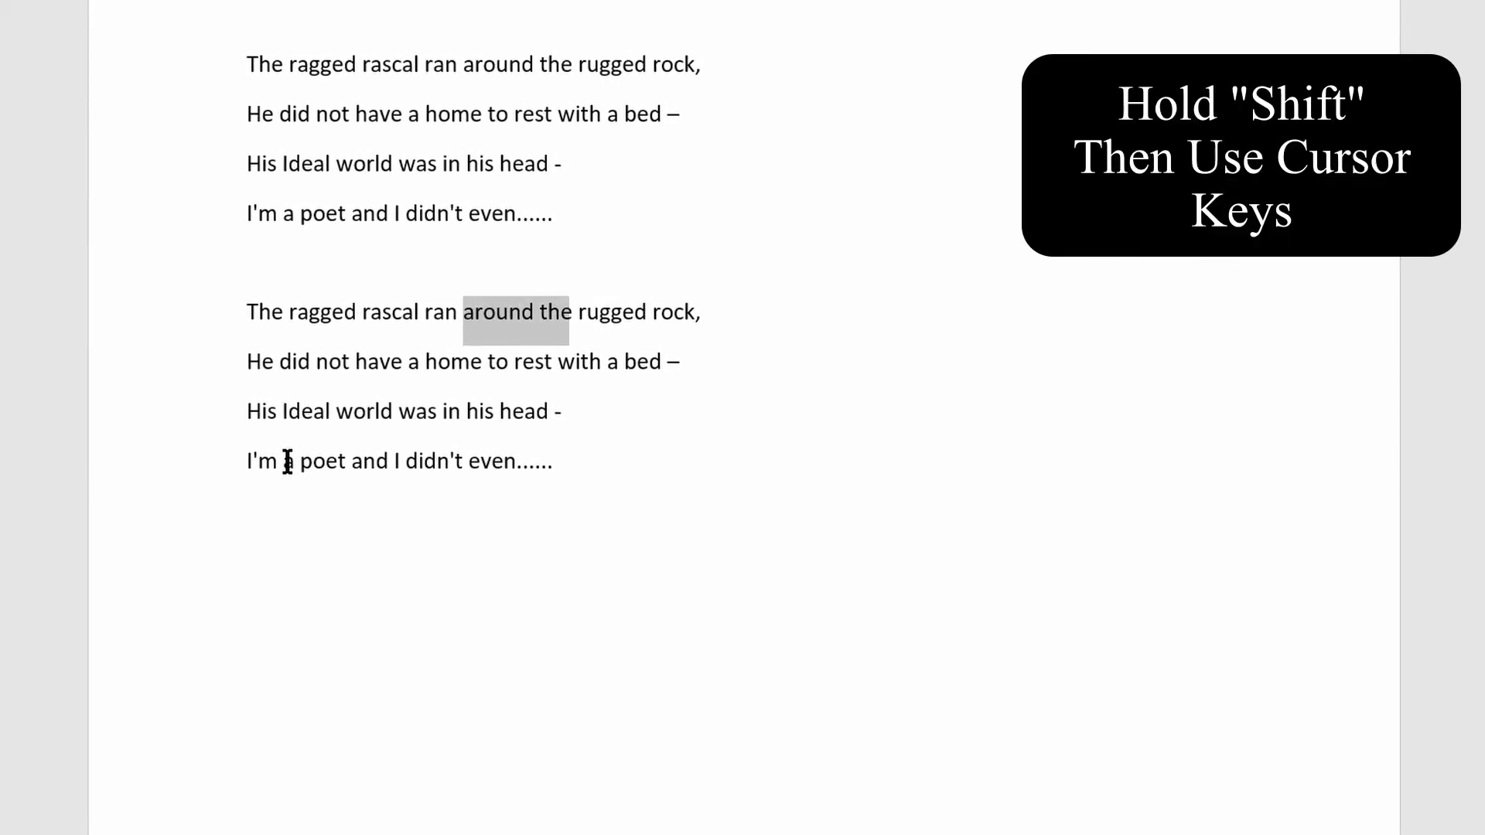
pyautogui.hotkey('shift', 'Right')
pyautogui.hotkey('shift', 'Right')
pyautogui.hotkey('shift', 'Right')
pyautogui.hotkey('shift', 'Right')
pyautogui.hotkey('shift', 'Right')
pyautogui.hotkey('shift', 'Right')
pyautogui.hotkey('shift', 'Right')
pyautogui.hotkey('shift', 'Right')
pyautogui.hotkey('shift', 'Right')
pyautogui.hotkey('shift', 'Right')
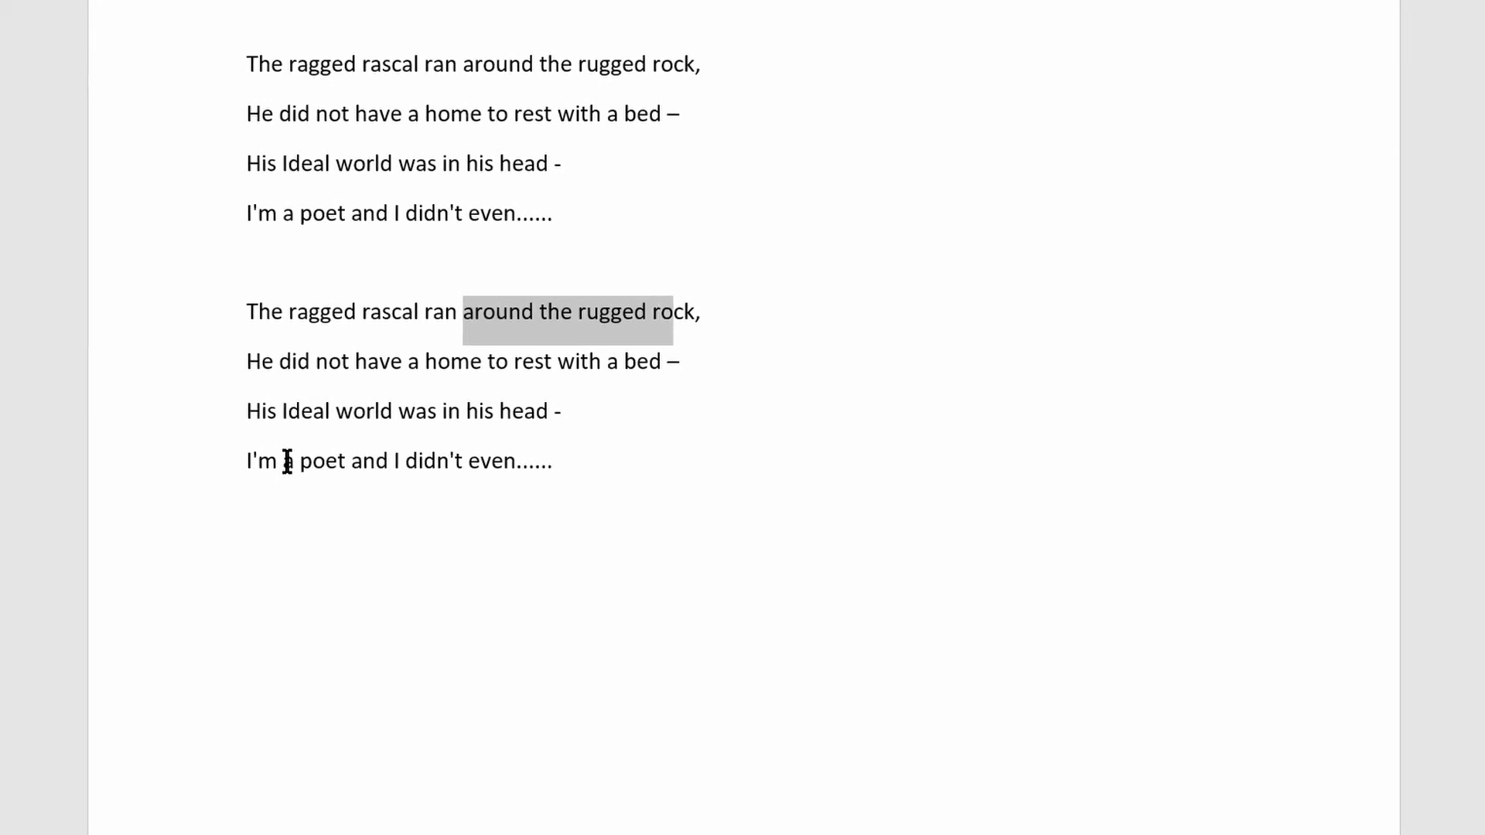
pyautogui.hotkey('shift', 'Right')
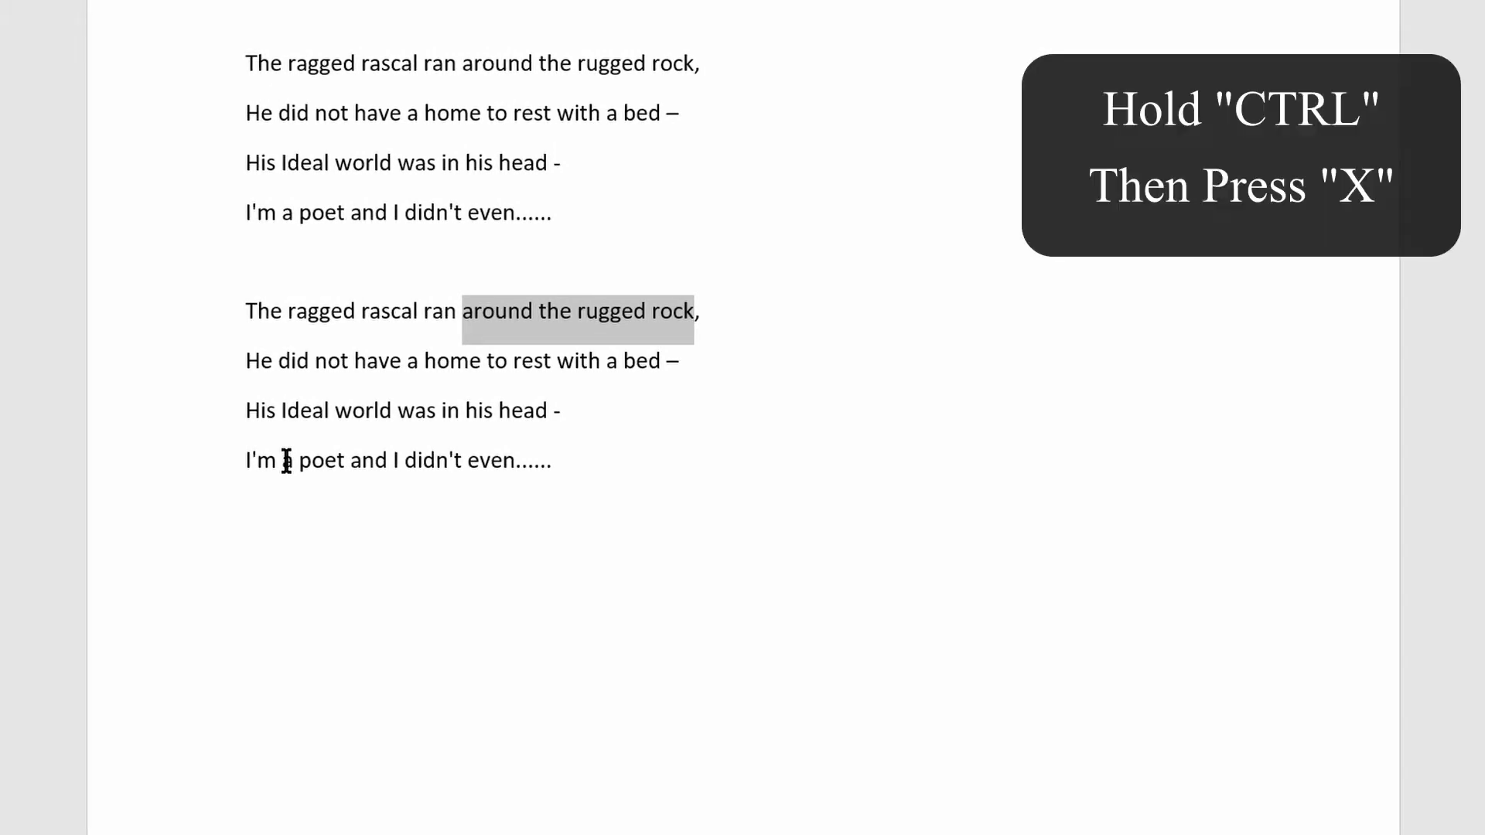
# - Cut the phrase and paste it at the line's start, before 'The ragged rascal ran,'
pyautogui.hotkey('ctrl', 'x')
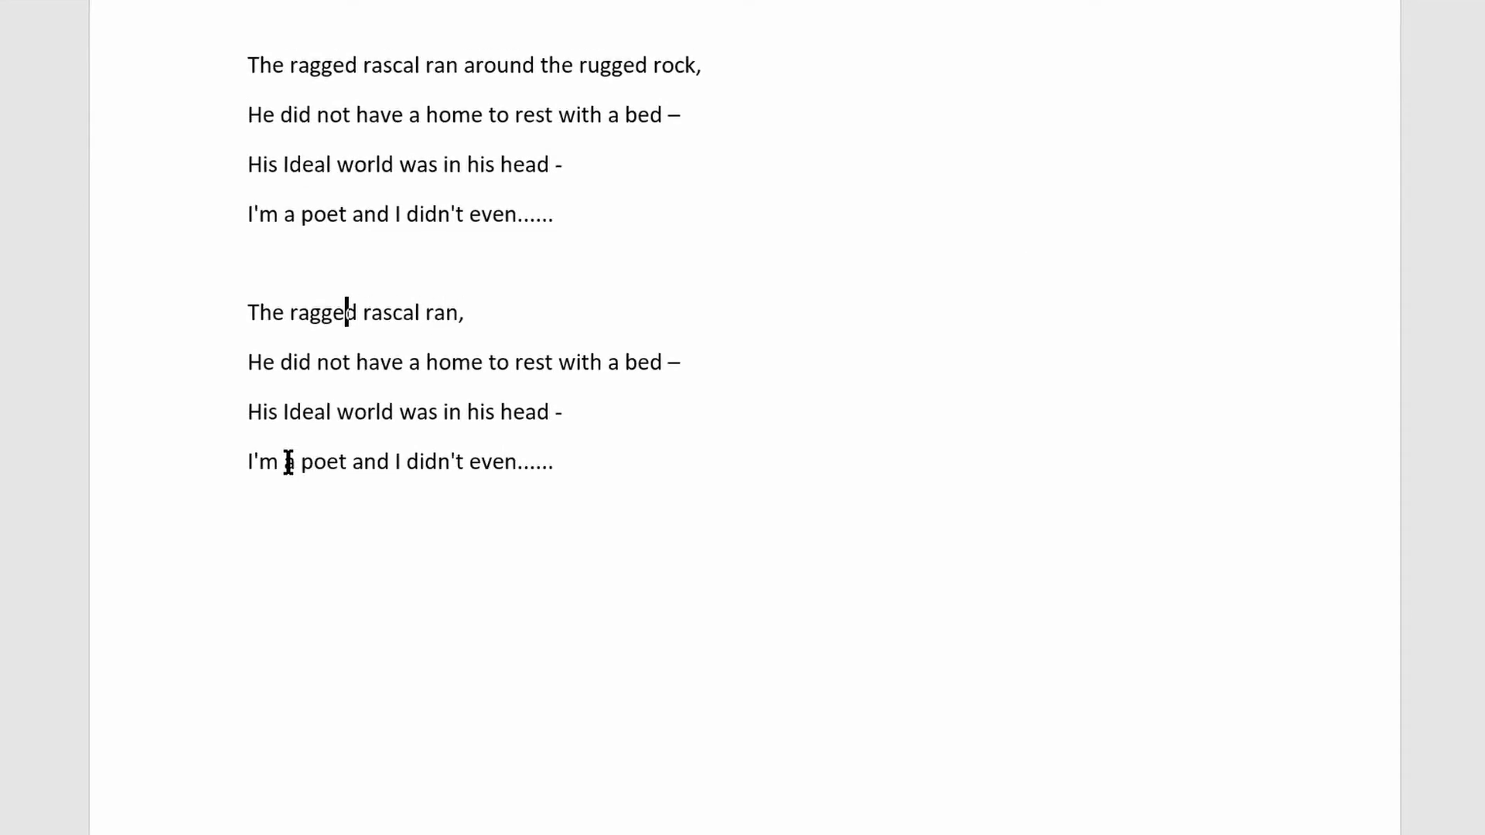
pyautogui.press('Home')
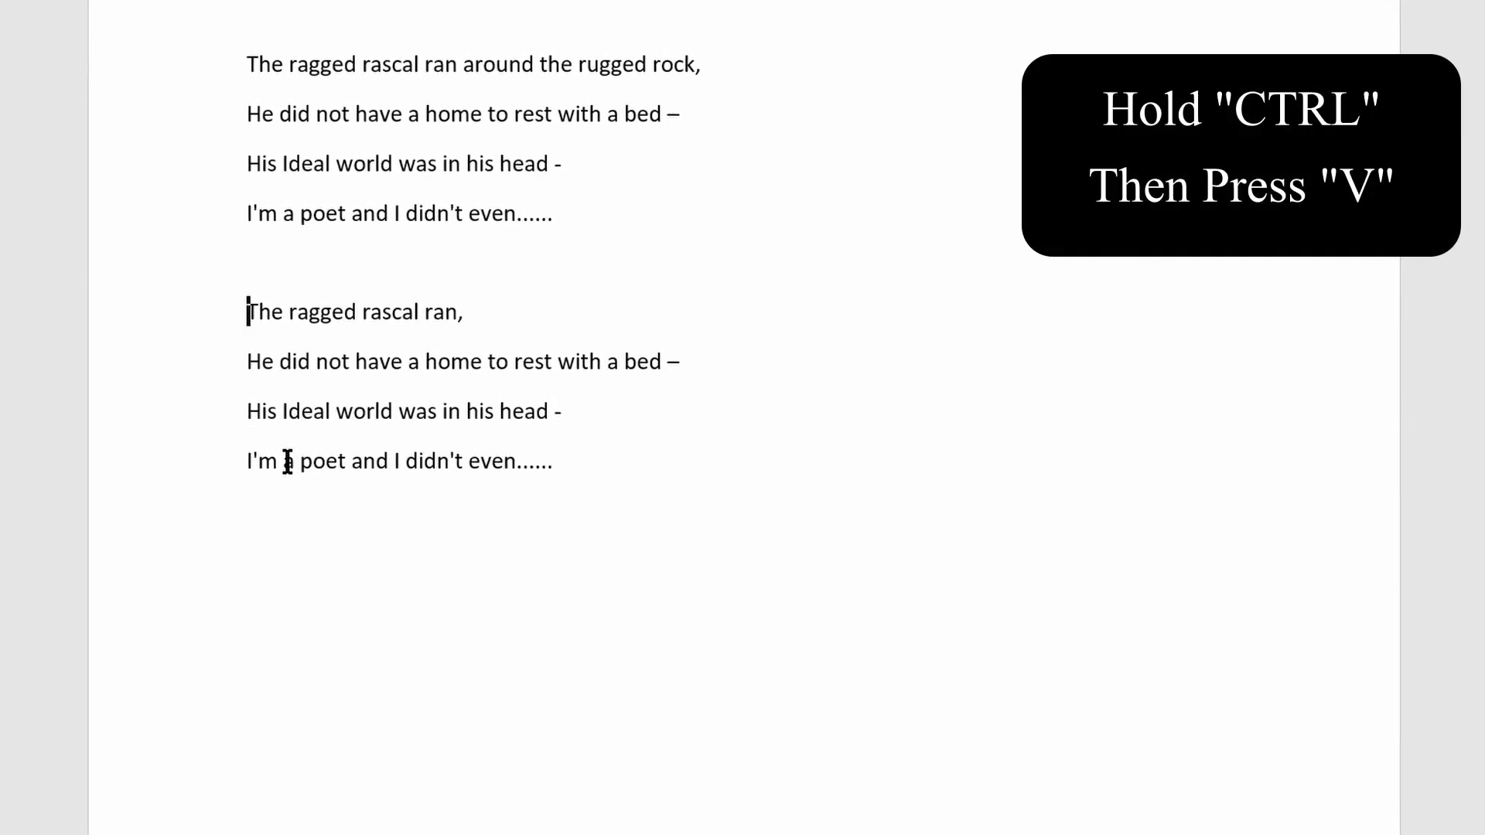
pyautogui.hotkey('ctrl', 'v')
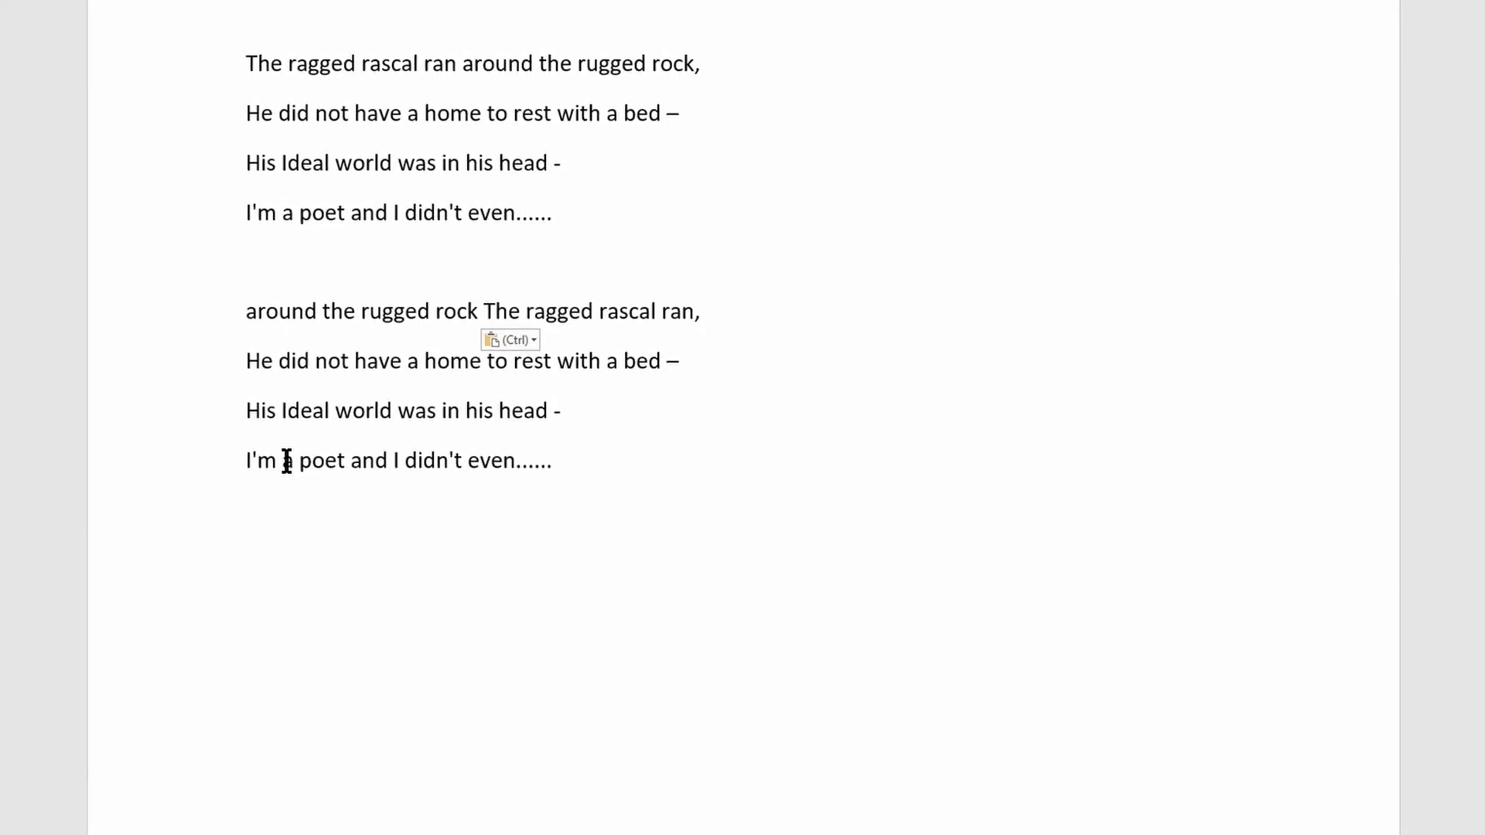
pyautogui.press('Home')
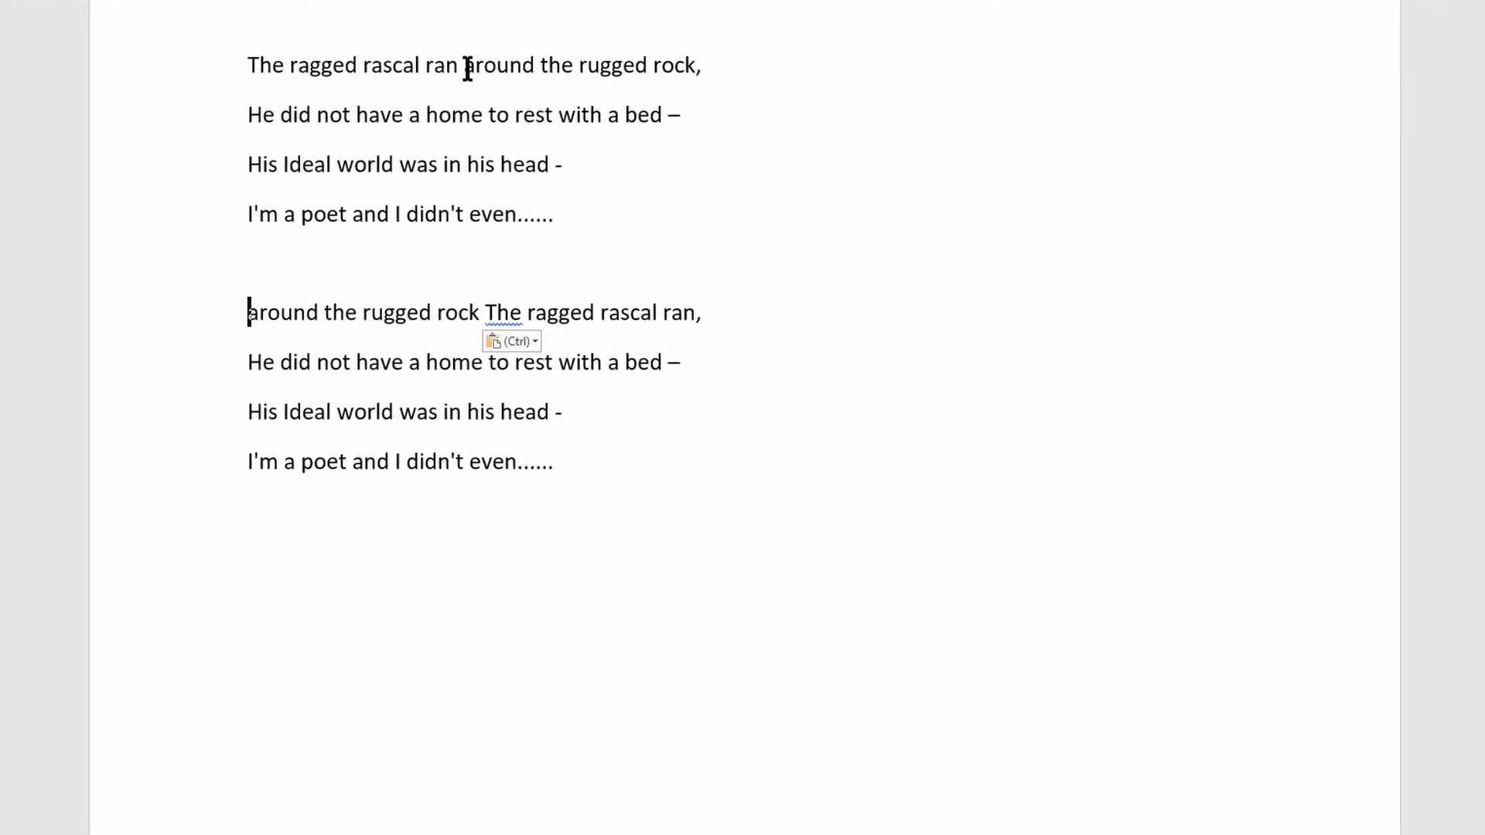
# - Cut 'around the rugged rock' and paste it at the first line's start, keeping source formatting
pyautogui.moveTo(466, 68); pyautogui.dragTo(669, 62)
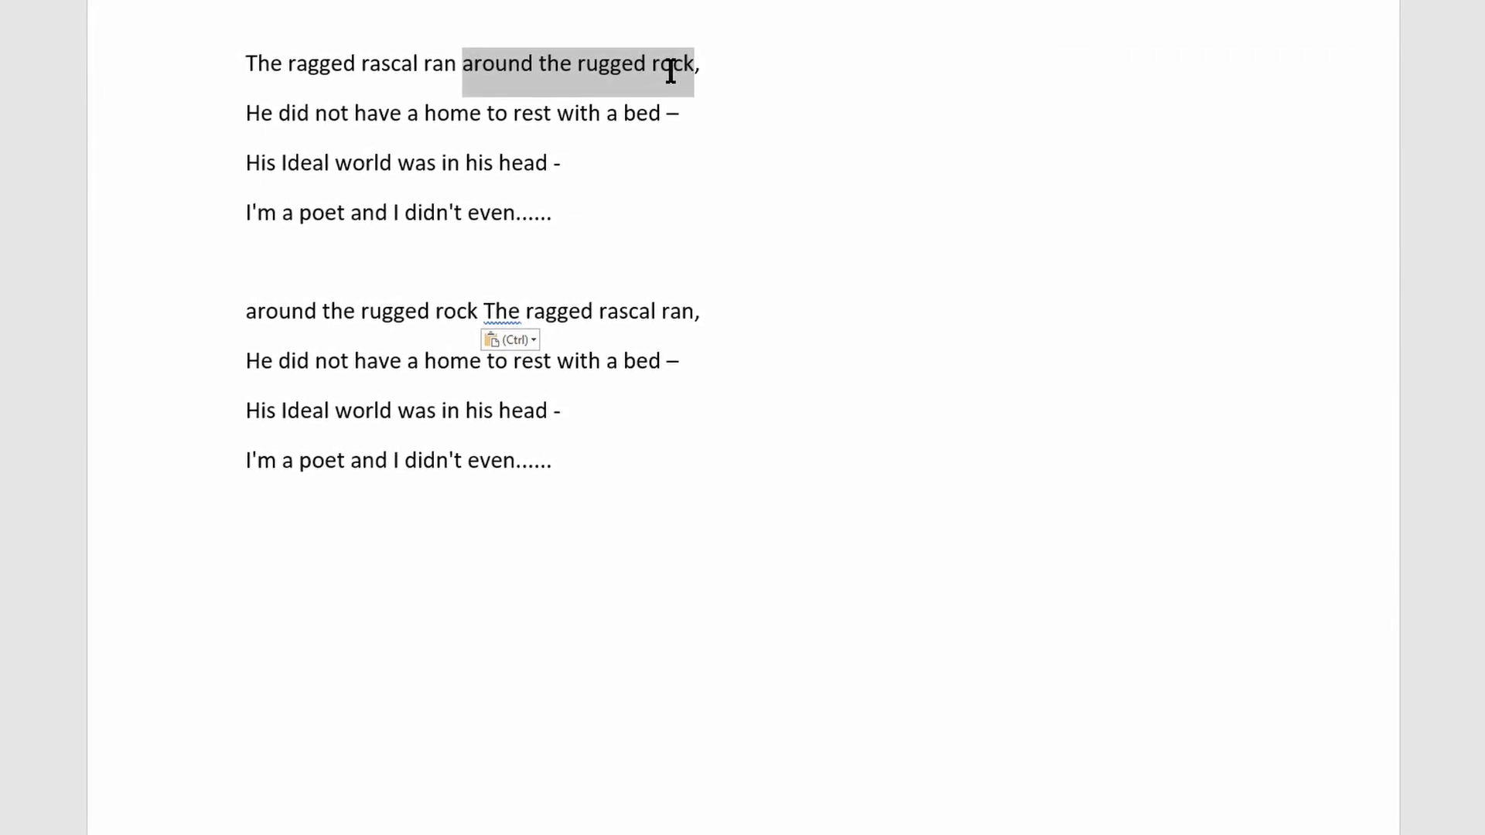
pyautogui.rightClick(678, 63)
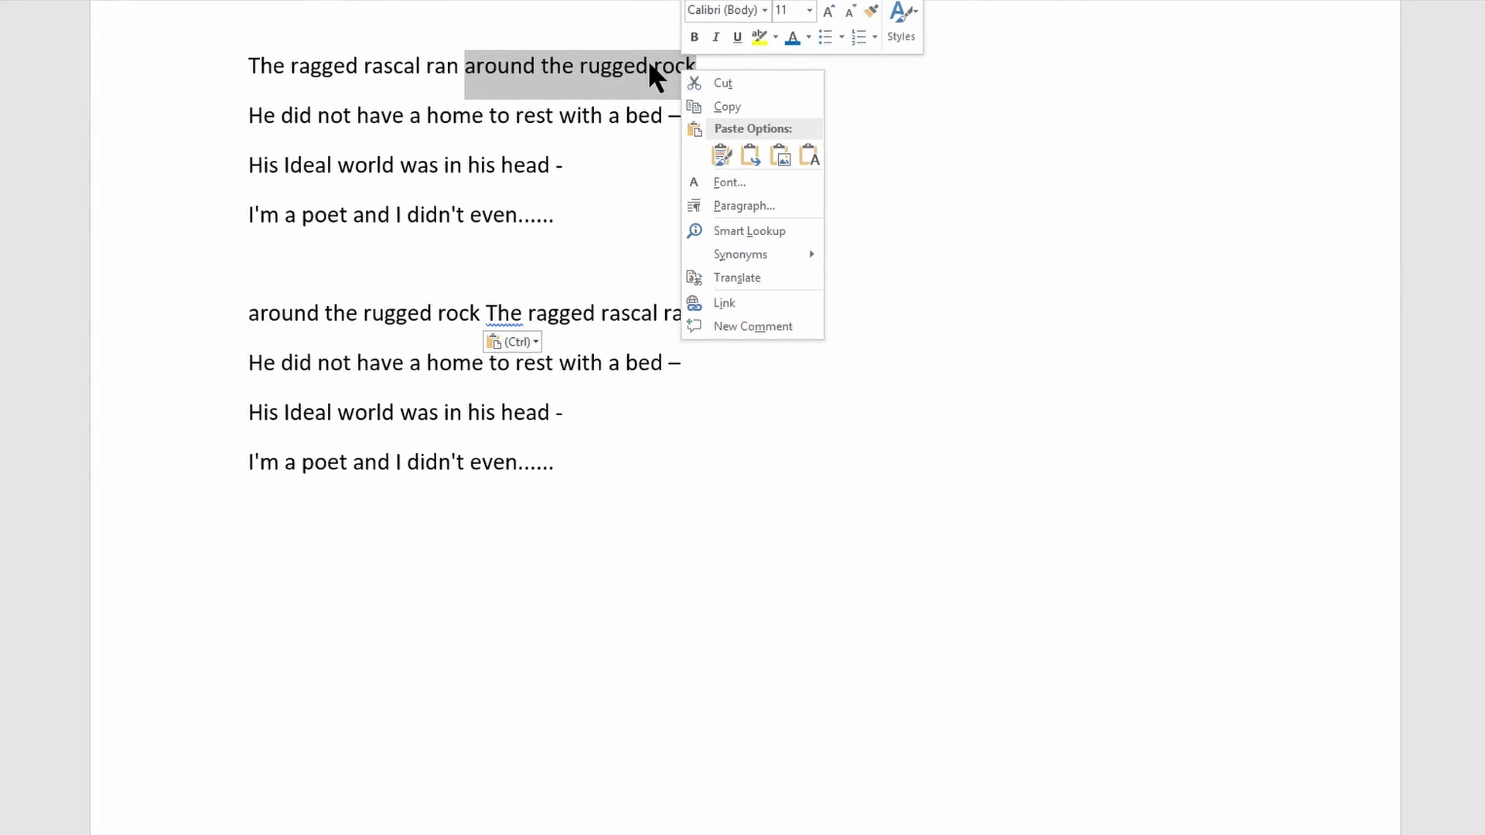
pyautogui.click(745, 83)
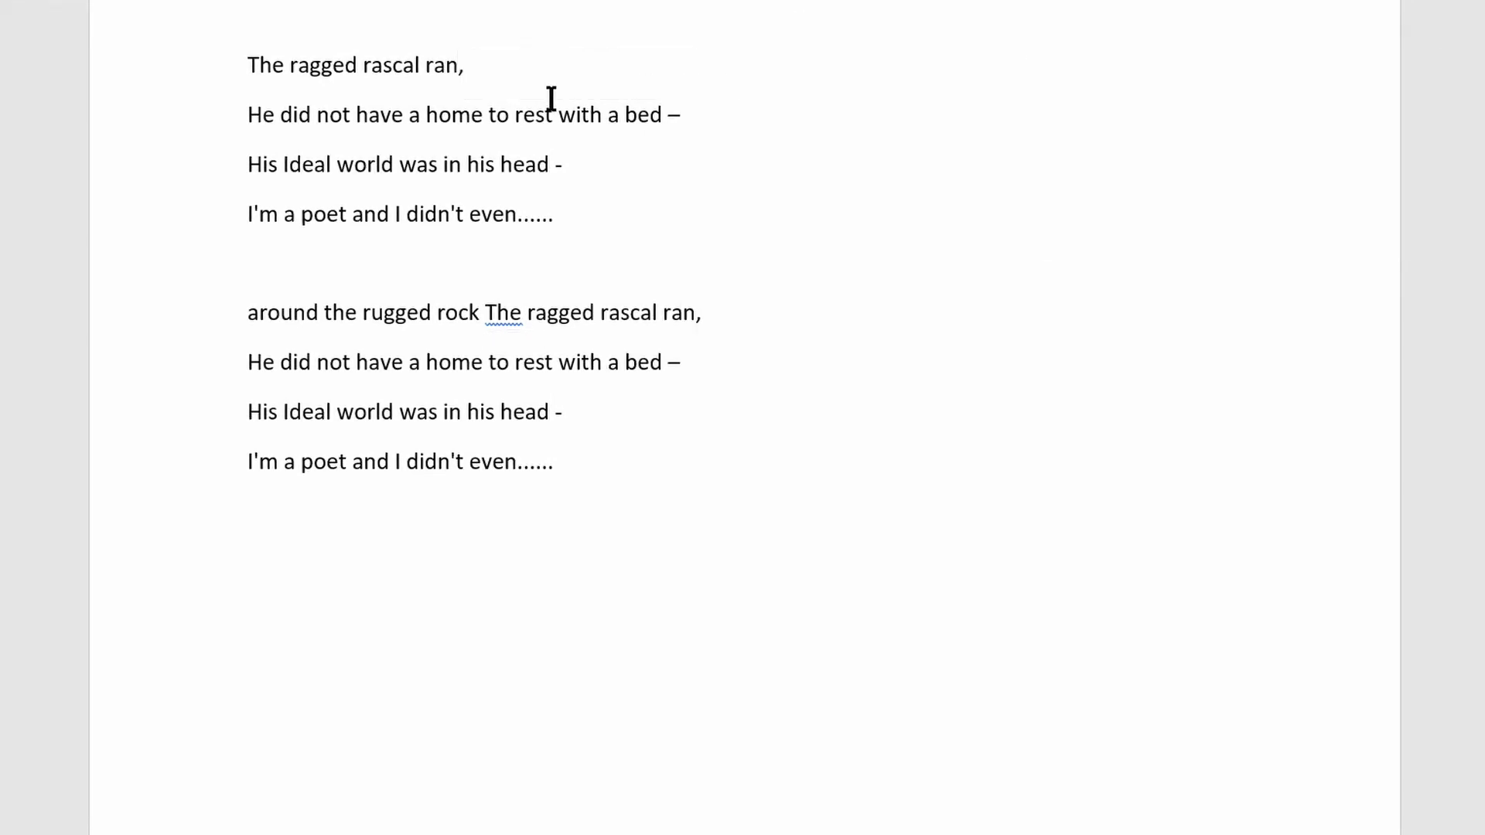
pyautogui.click(249, 64)
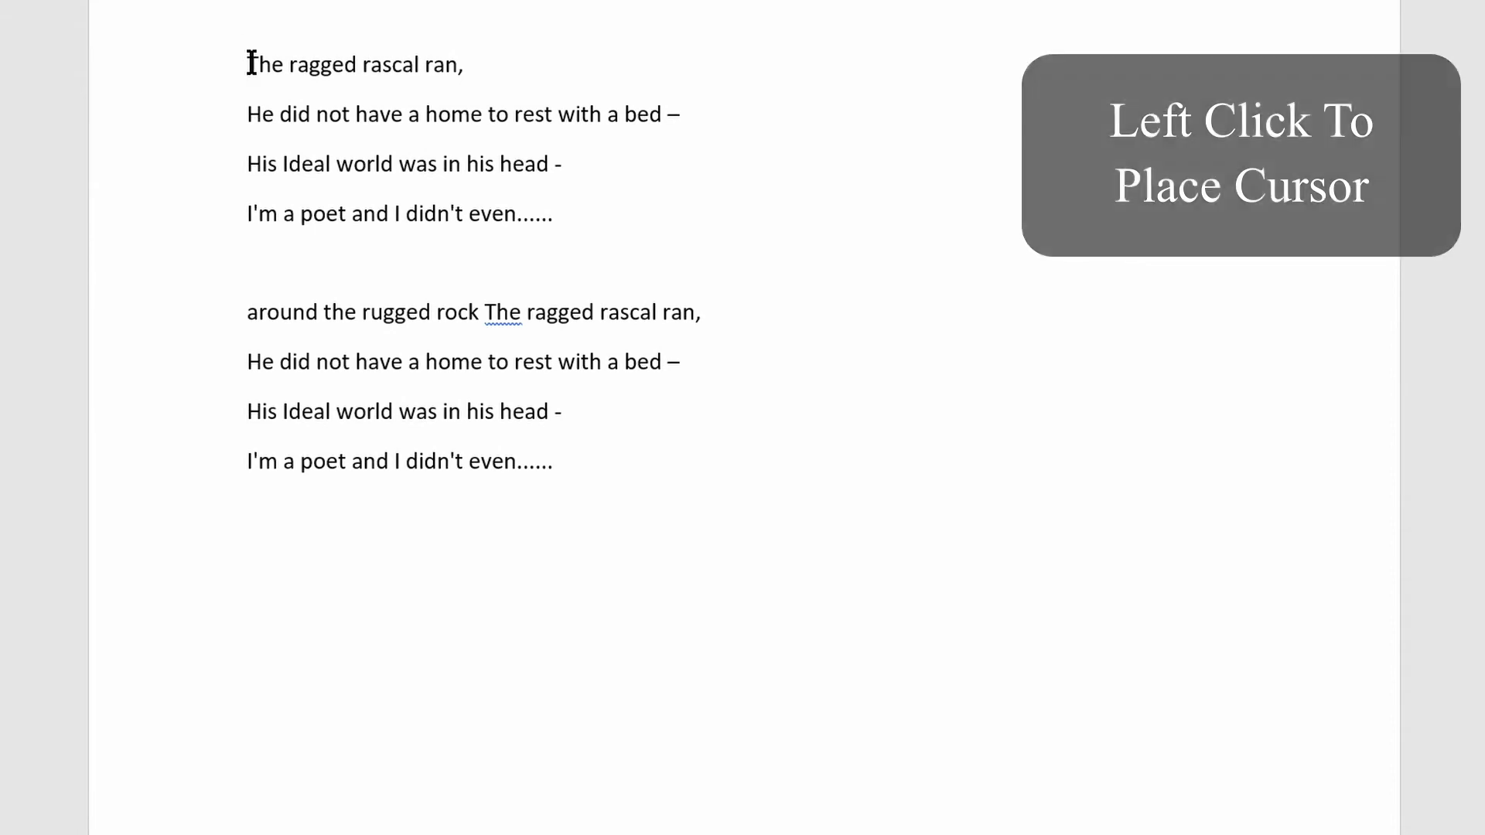
pyautogui.rightClick(249, 64)
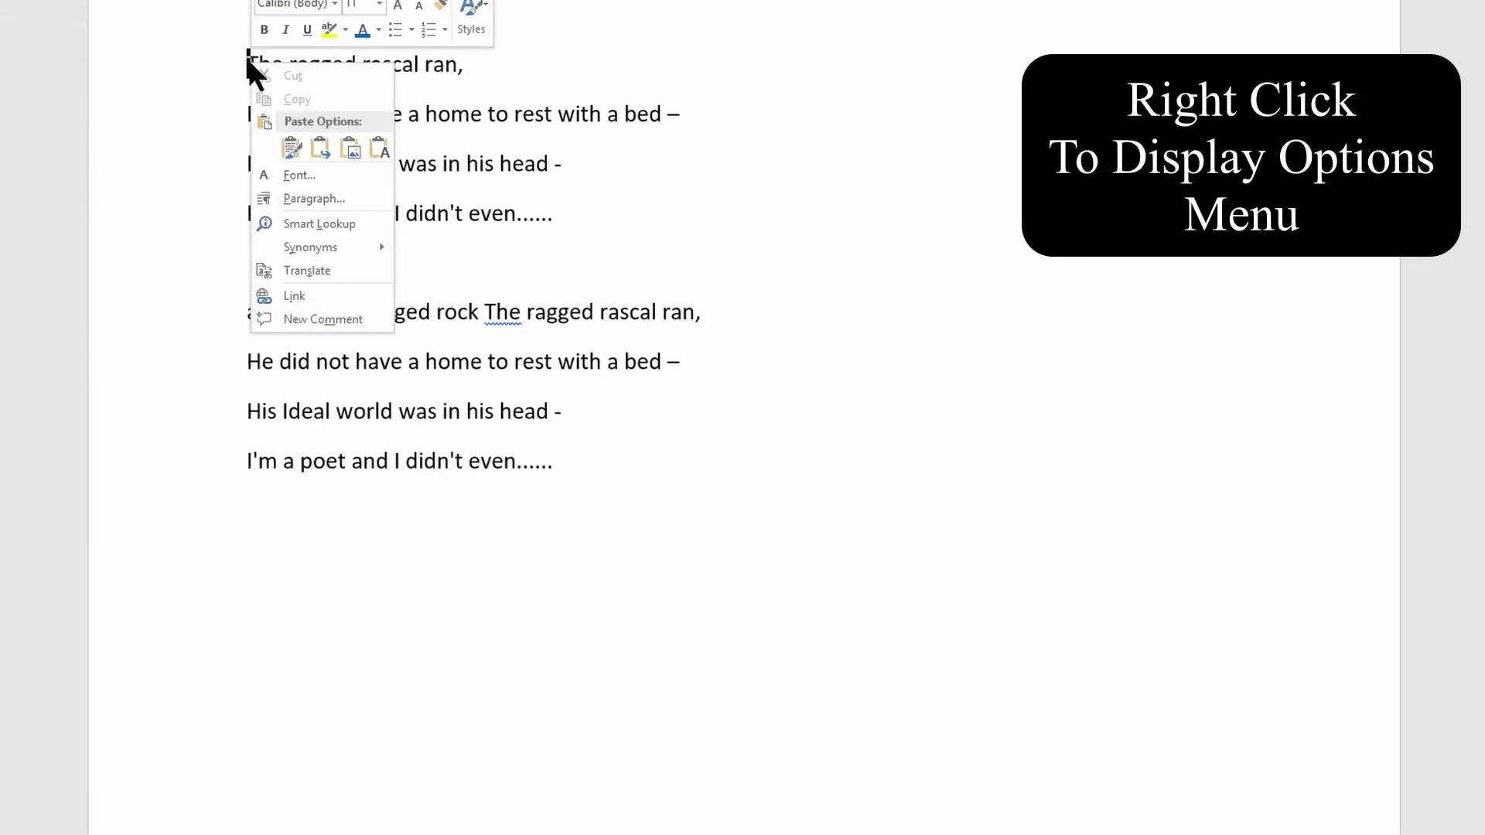
pyautogui.click(297, 147)
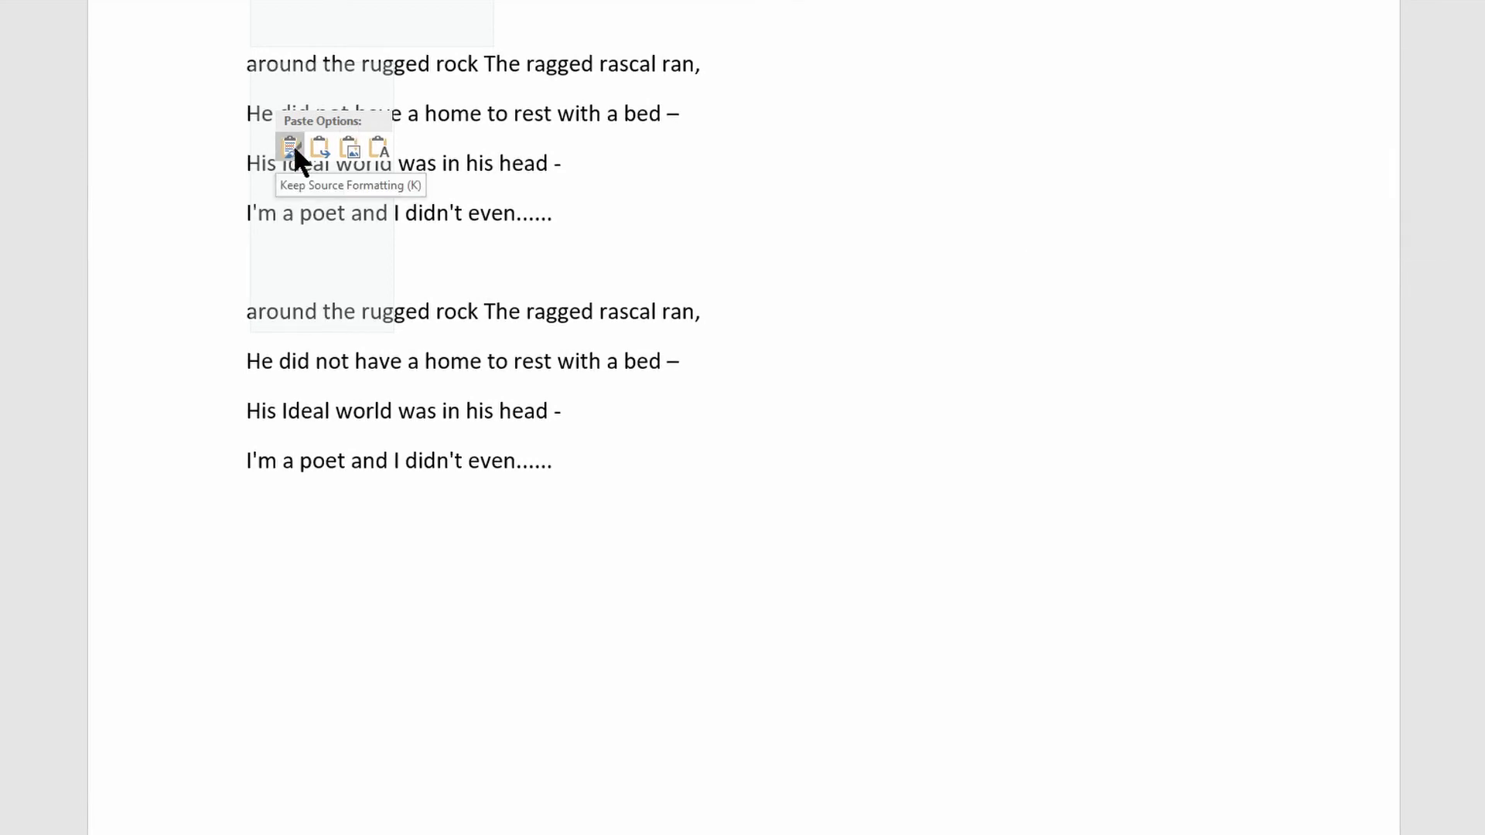
pyautogui.click(294, 146)
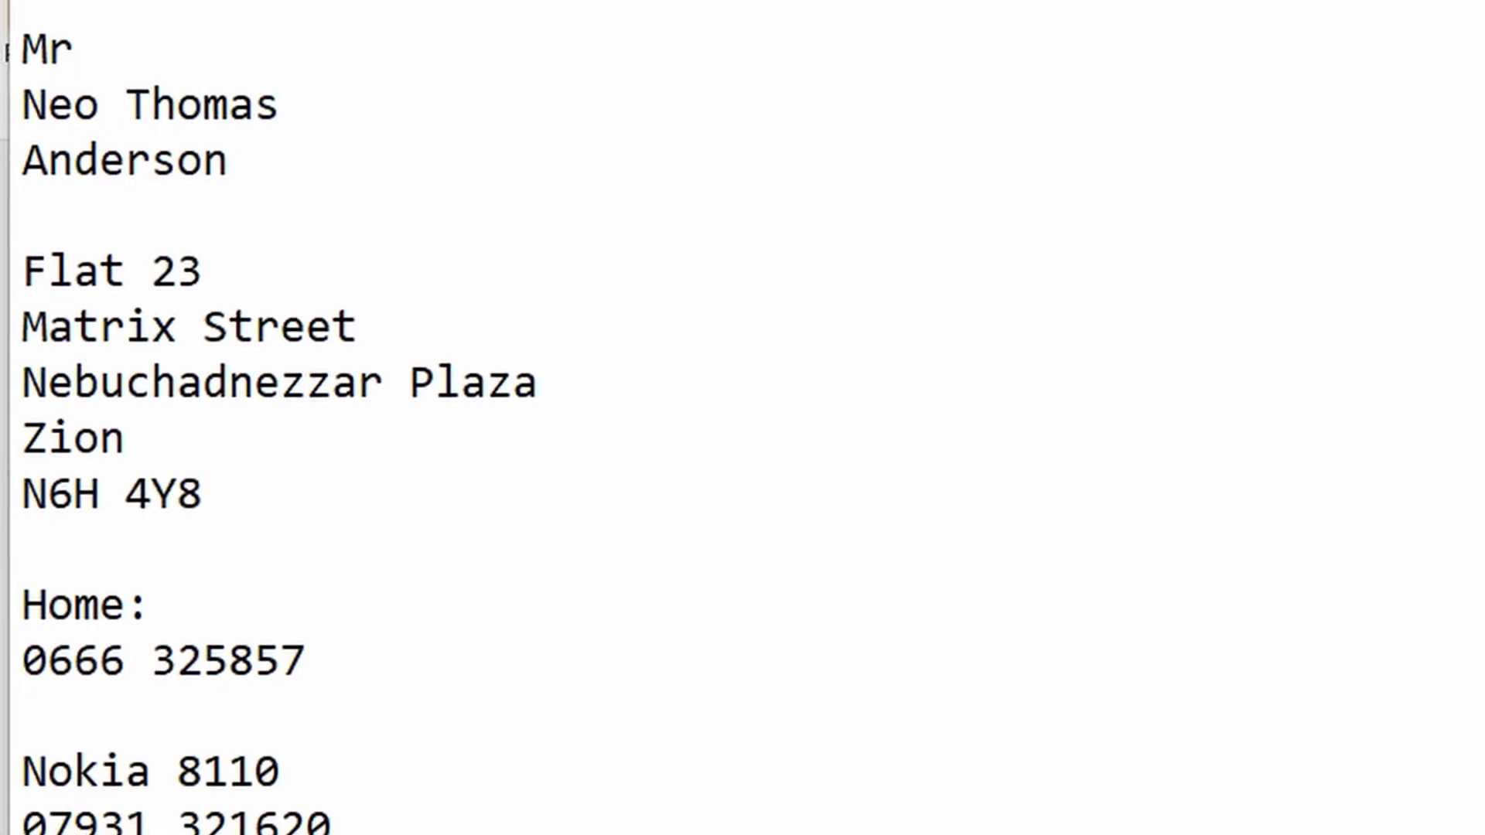
# - Copy the title 'Mr' from the Notepad notes for pasting into Title cell C4
pyautogui.doubleClick(19, 28)
pyautogui.rightClick(31, 31)
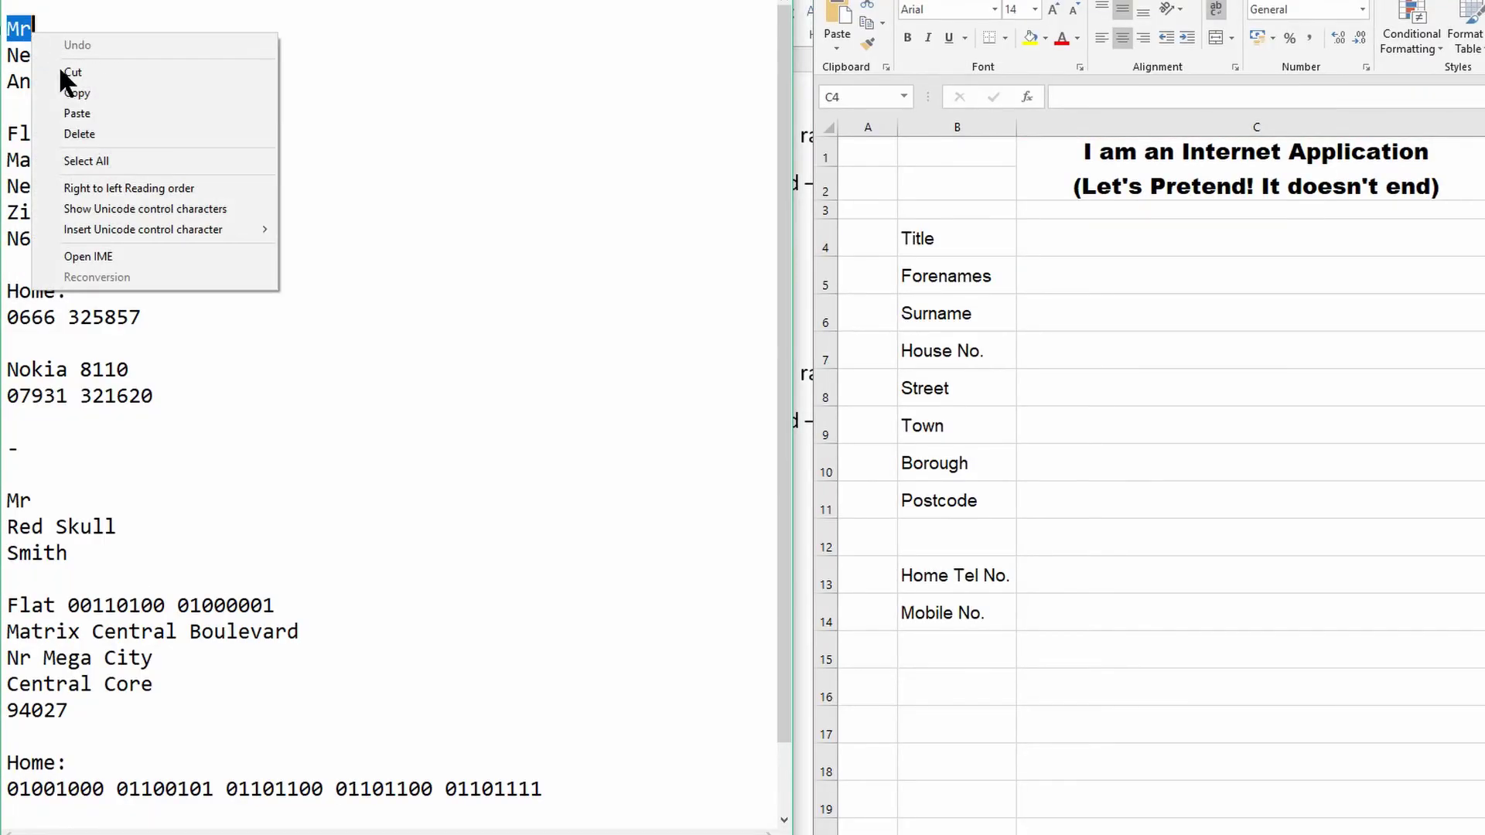
pyautogui.click(77, 93)
pyautogui.rightClick(1158, 249)
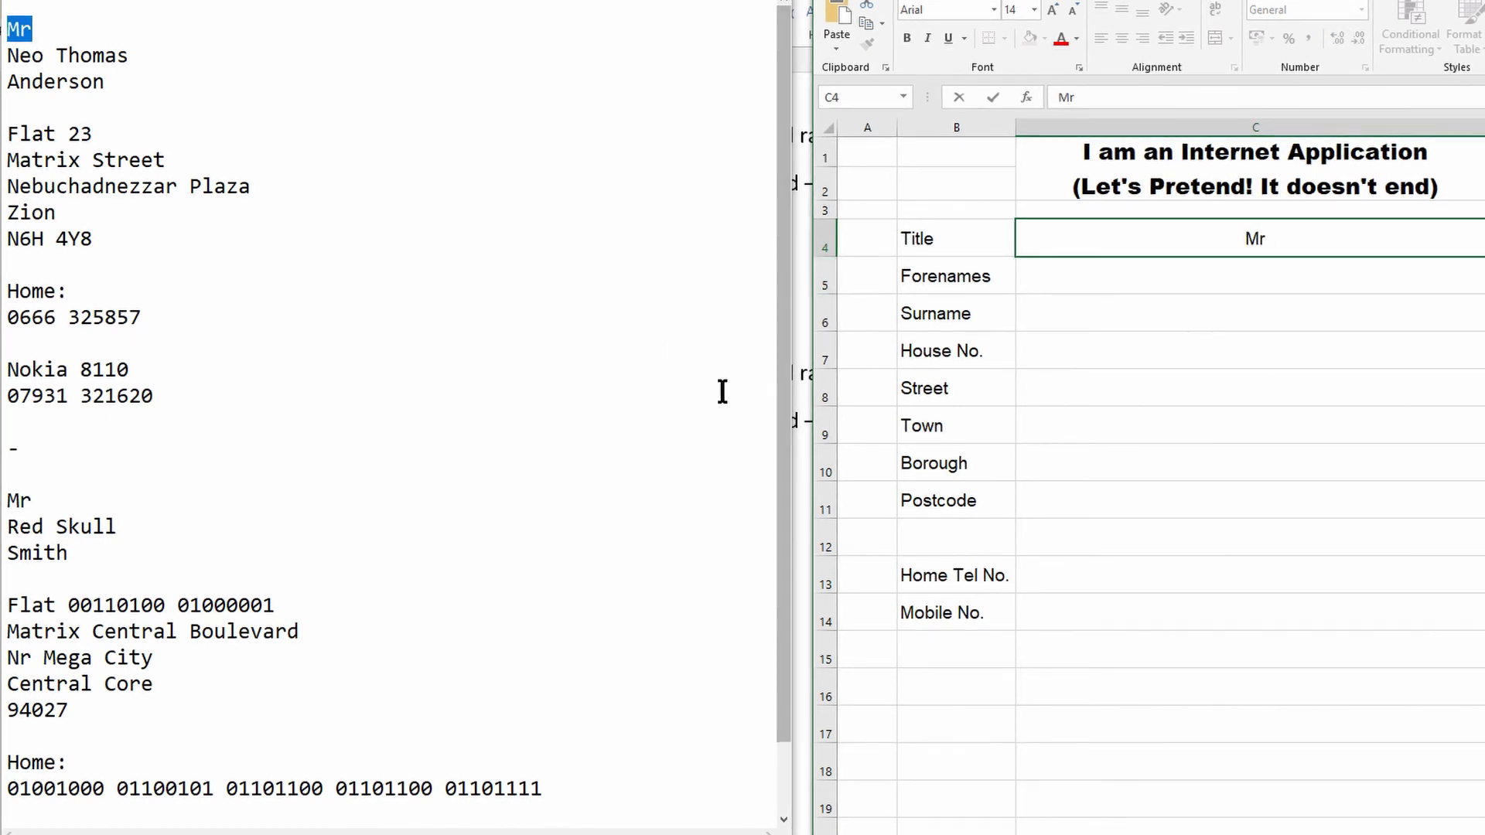
# - Copy the contact's forenames from the notes and paste them into cell C5
pyautogui.moveTo(8, 54); pyautogui.dragTo(128, 55)
pyautogui.rightClick(120, 52)
pyautogui.click(205, 117)
pyautogui.click(1244, 277)
pyautogui.rightClick(1245, 277)
pyautogui.click(1287, 361)
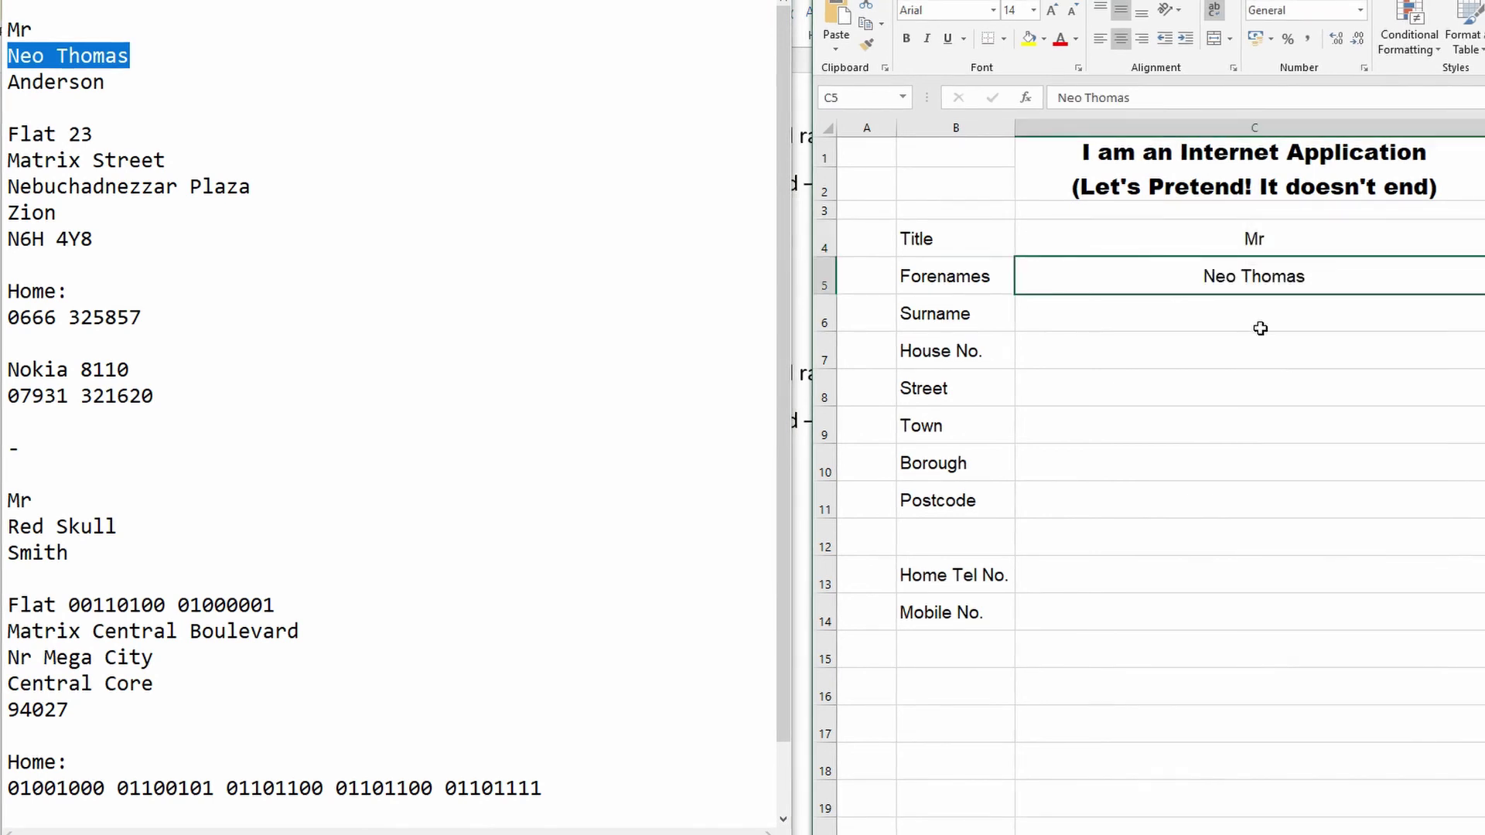
# - Copy the contact's surname from the notes and paste it into cell C6
pyautogui.moveTo(14, 83); pyautogui.dragTo(102, 83)
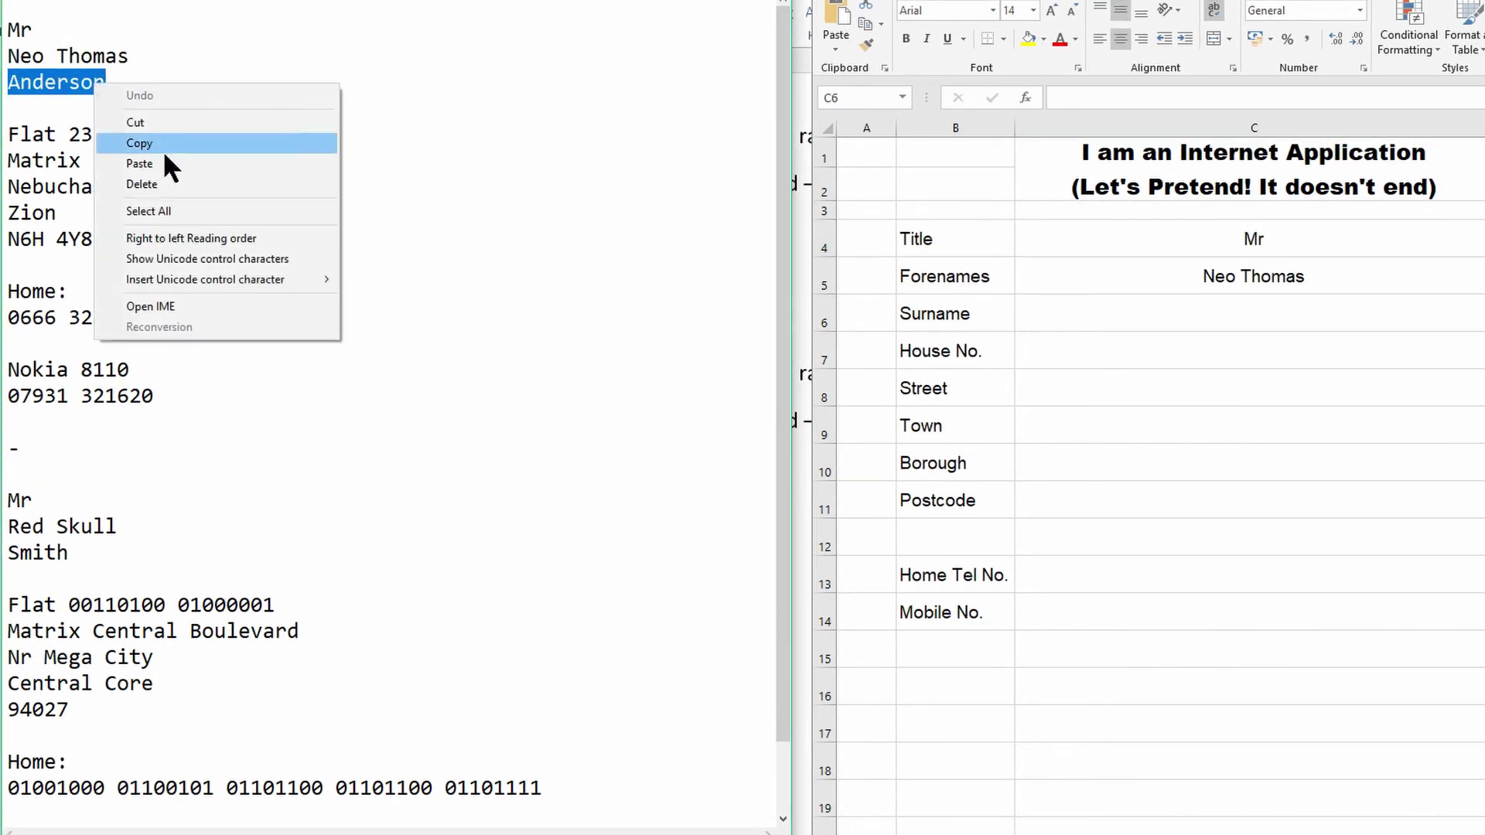
pyautogui.click(140, 143)
pyautogui.rightClick(1234, 323)
pyautogui.click(1262, 392)
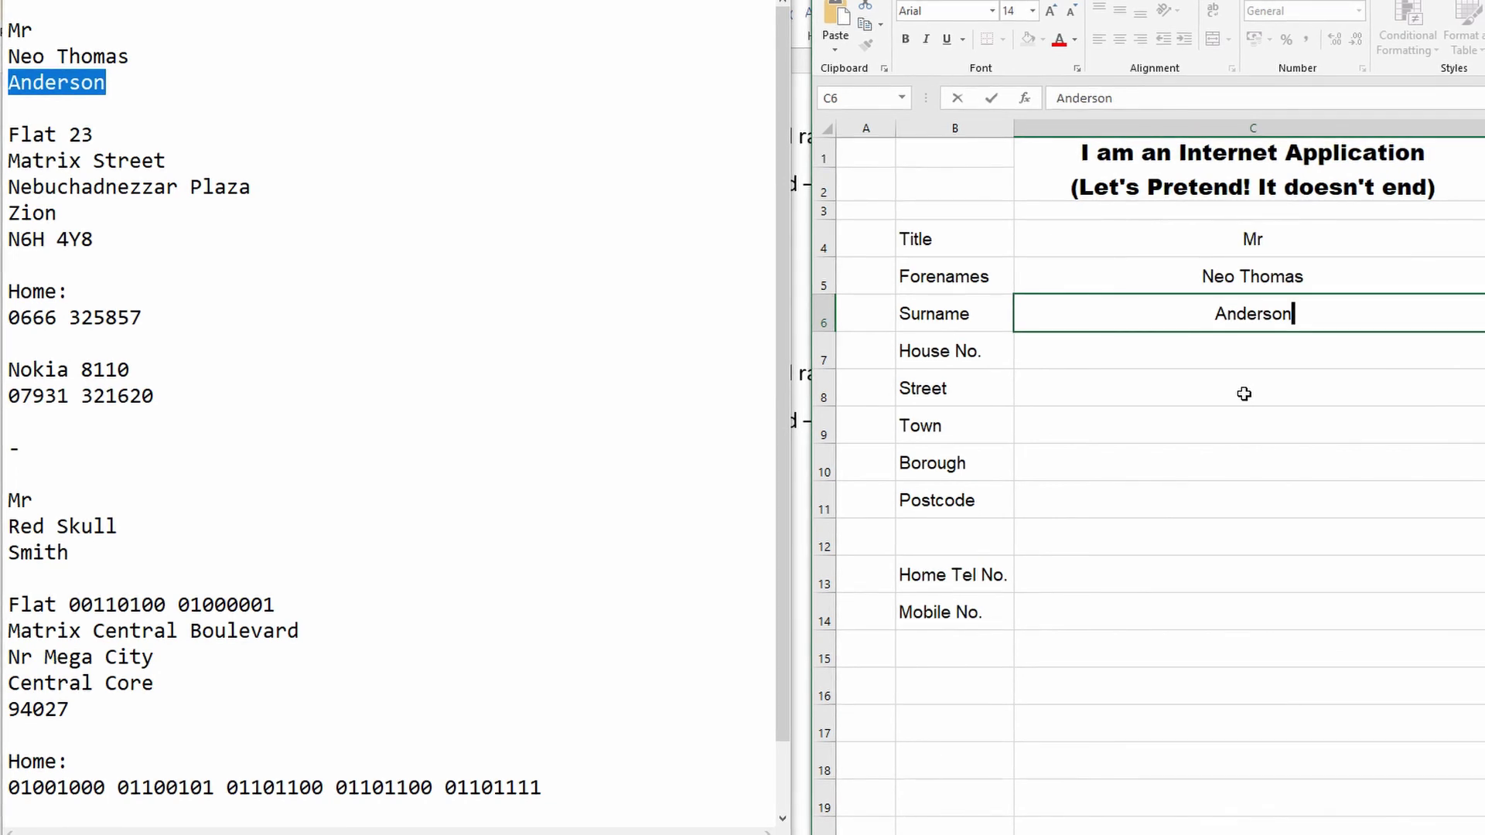
# - Copy the home phone number from the notes for pasting into cell C13
pyautogui.moveTo(9, 318); pyautogui.dragTo(108, 335)
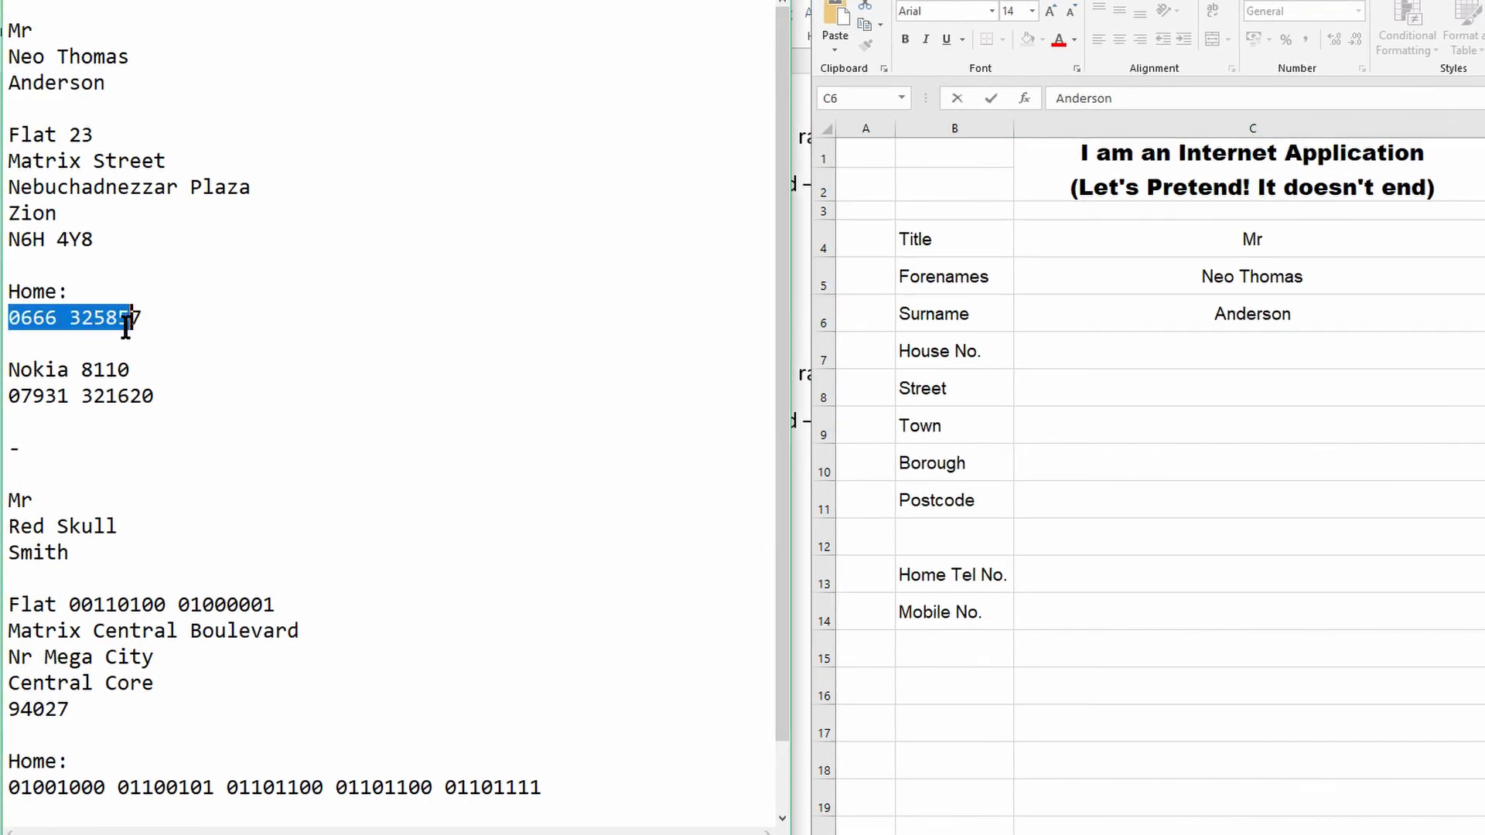
pyautogui.rightClick(142, 319)
pyautogui.click(127, 380)
pyautogui.rightClick(1206, 576)
pyautogui.click(1220, 259)
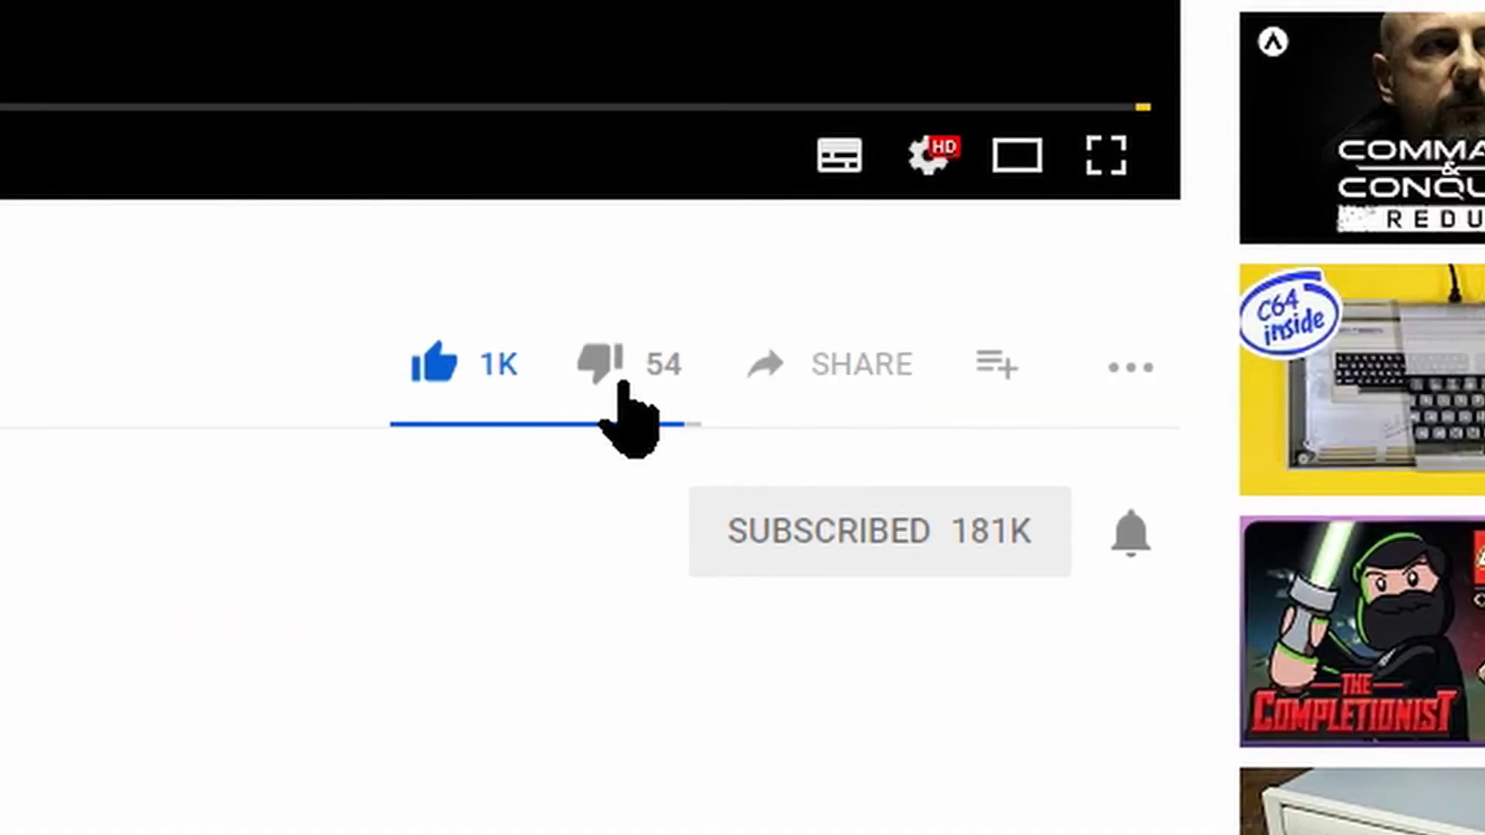